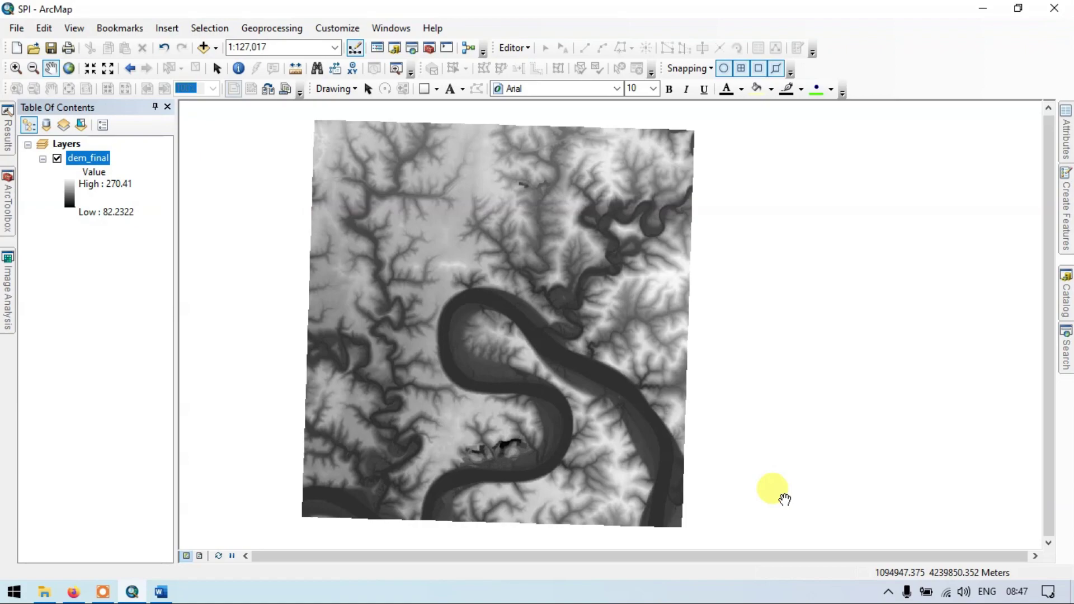
# Step: Search the geoprocessing tools for 'flow direction'
pyautogui.click(1067, 362)
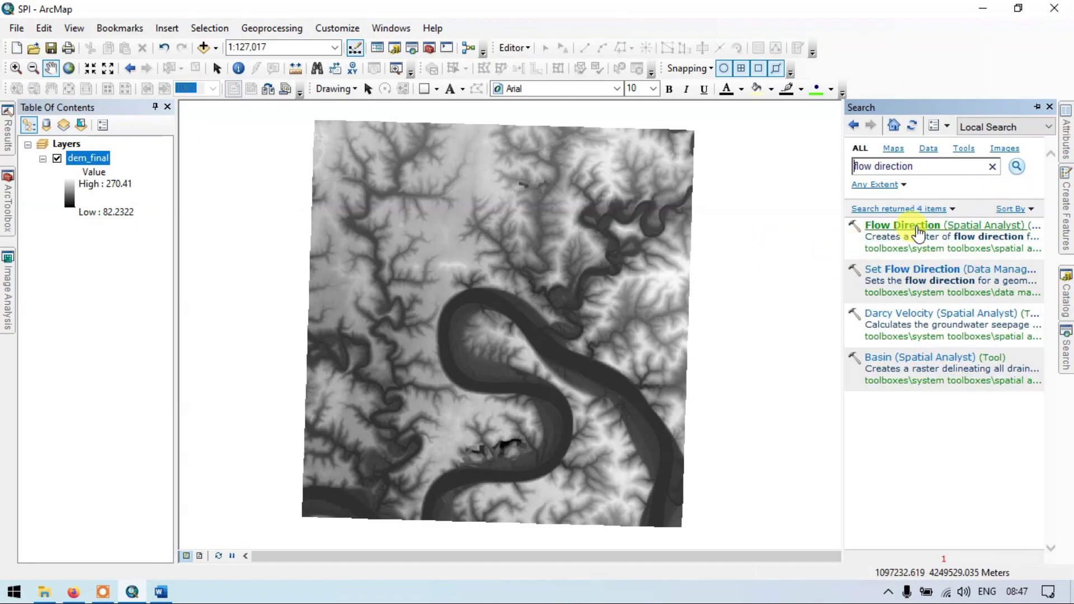
# Step: Open the Spatial Analyst Flow Direction tool with dem_final as the input surface raster
pyautogui.click(917, 227)
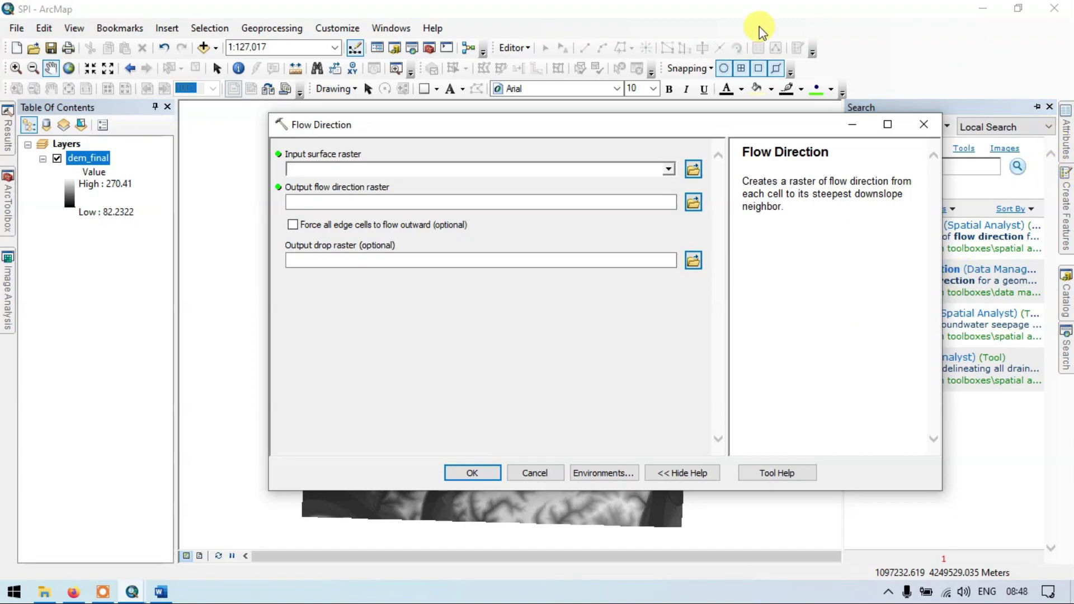
pyautogui.click(669, 169)
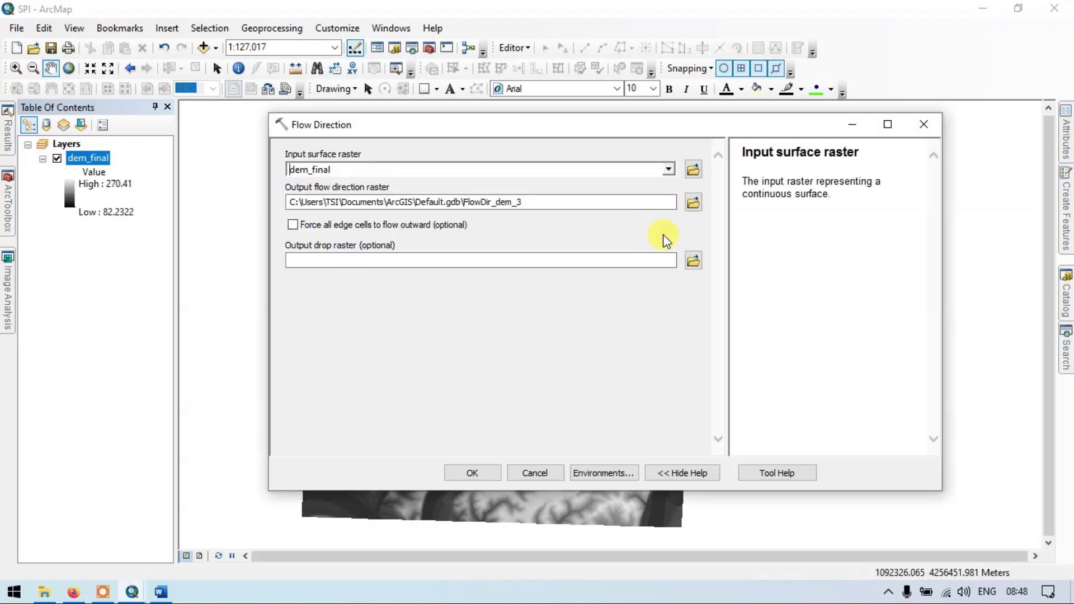
# Step: Connect the E:\You_tube_MR folder when browsing for the flow direction output
pyautogui.click(693, 203)
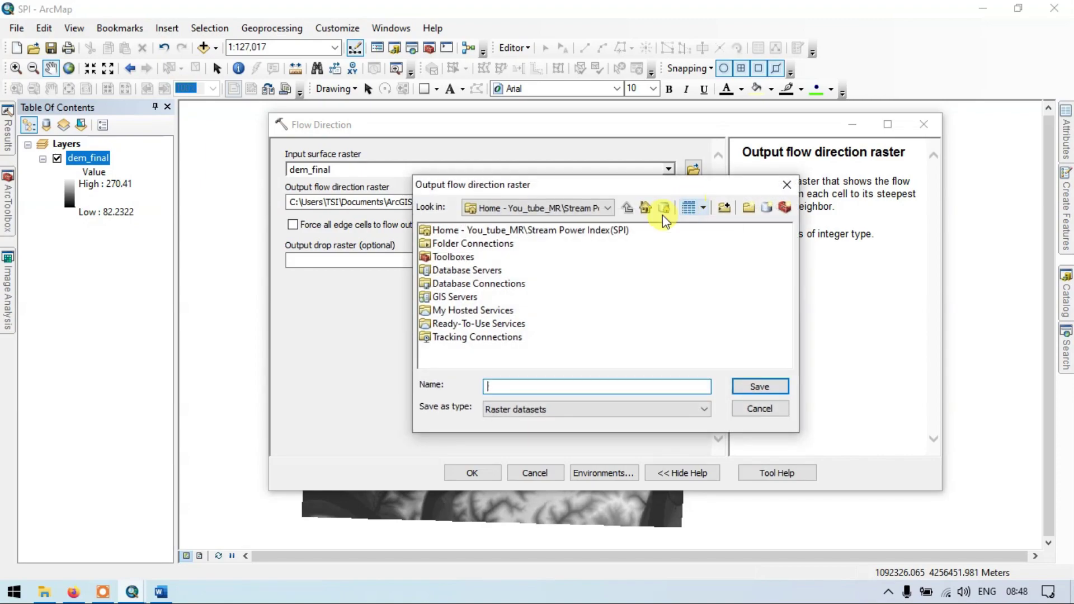
pyautogui.click(729, 209)
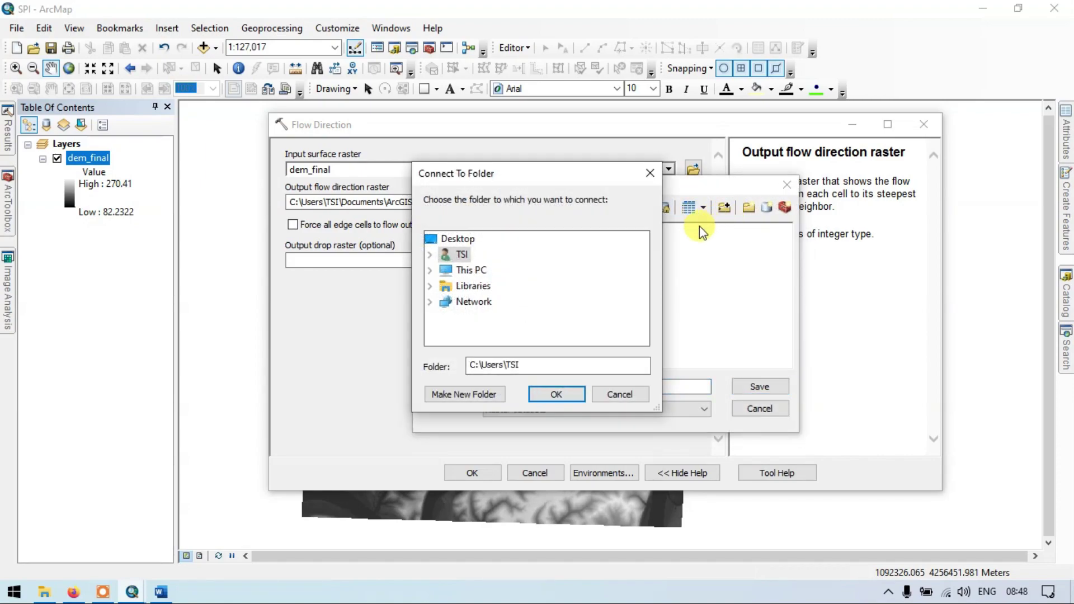
pyautogui.doubleClick(491, 280)
pyautogui.scroll(-3, 495, 296)
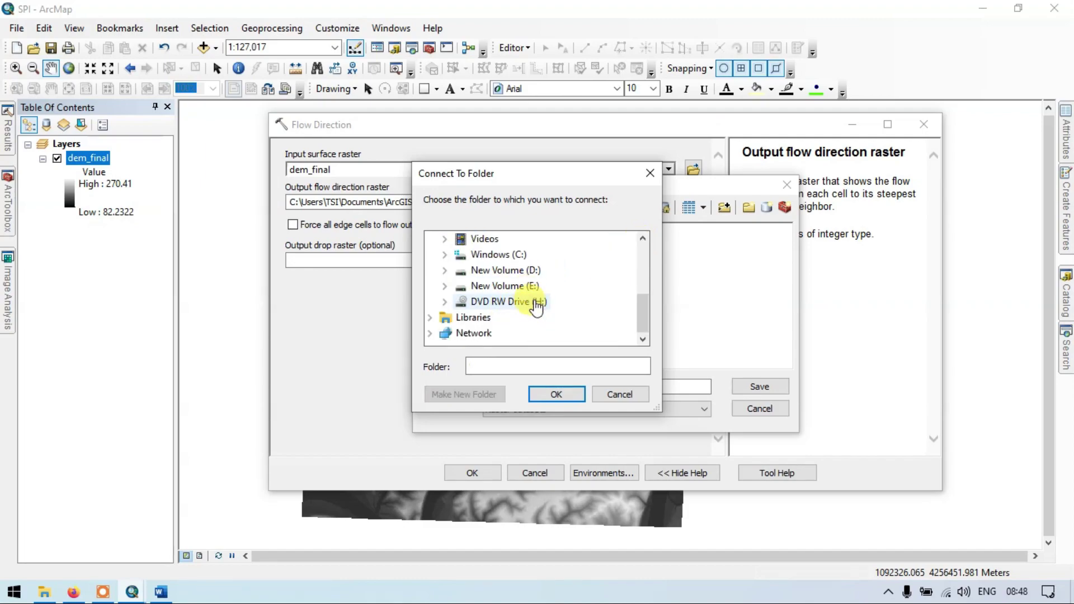
pyautogui.click(504, 286)
pyautogui.click(540, 301)
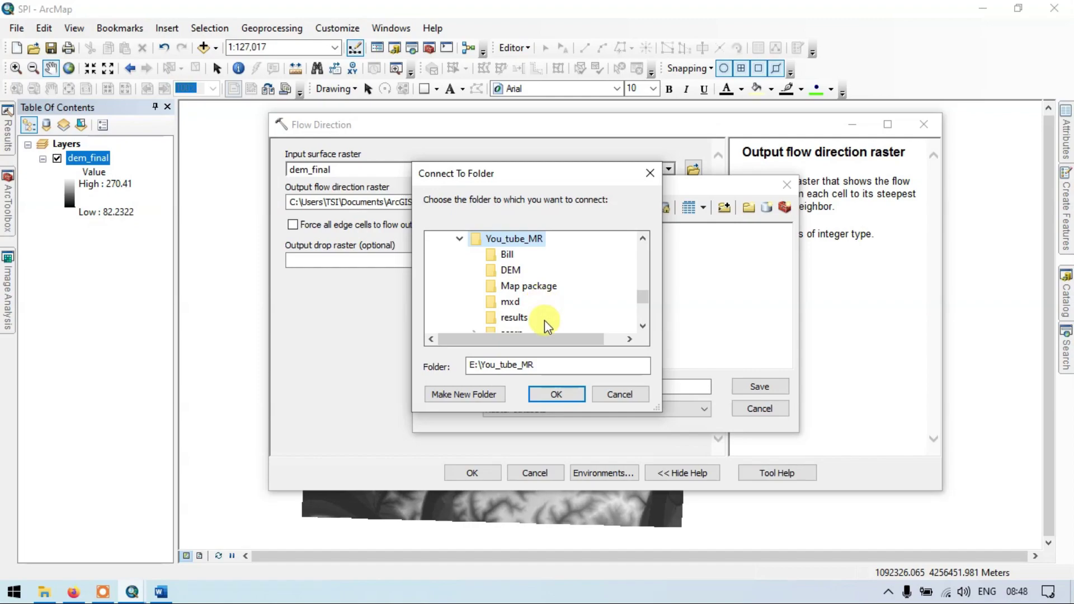
pyautogui.click(558, 395)
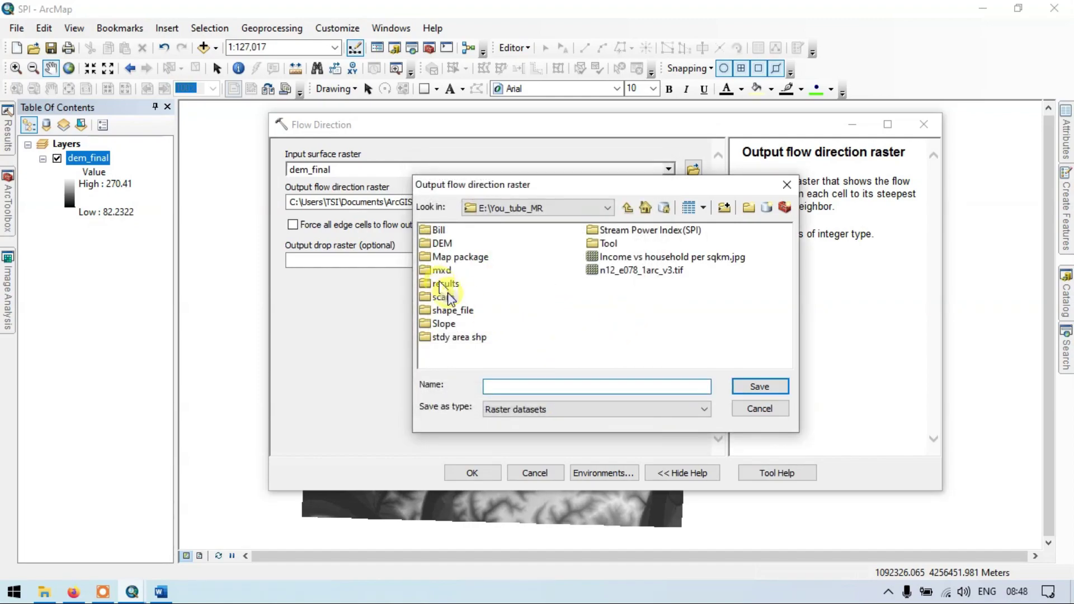
# Step: Save the flow direction output as Flow_direc in the scarp folder
pyautogui.doubleClick(452, 310)
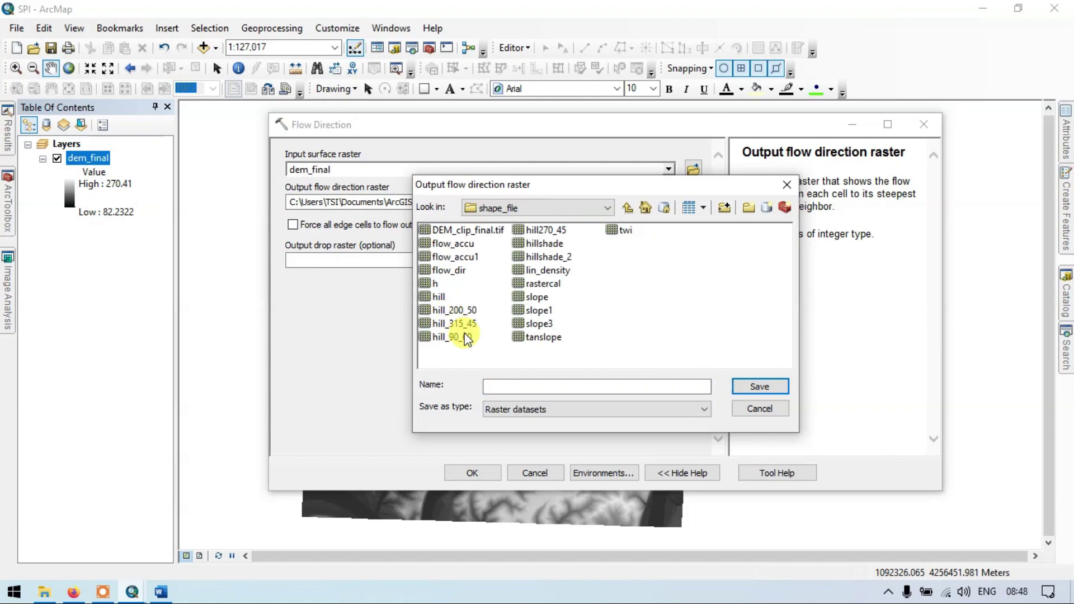
pyautogui.click(628, 207)
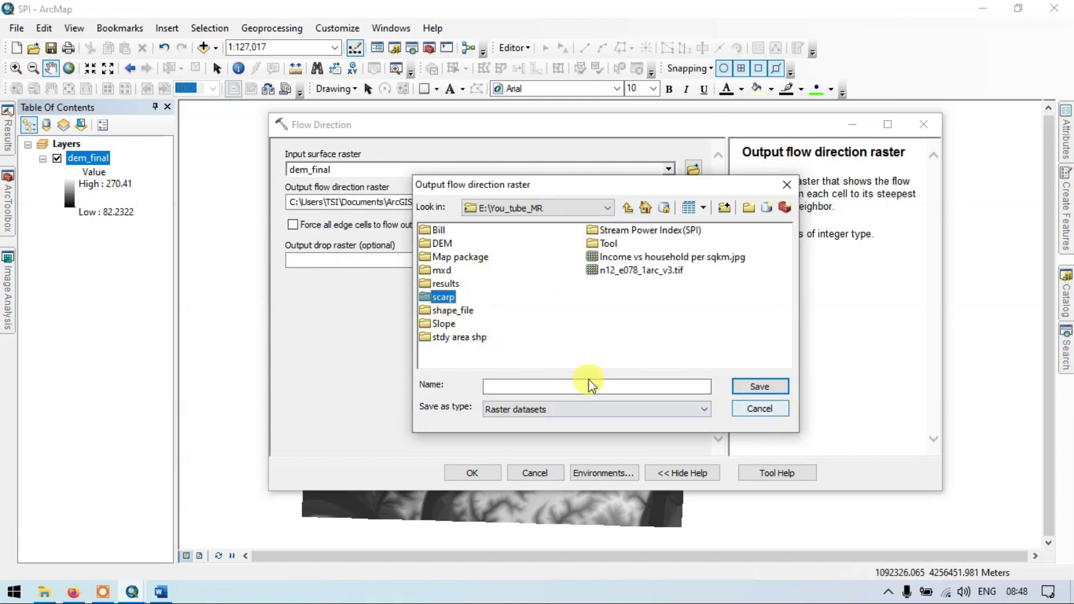
pyautogui.doubleClick(443, 297)
pyautogui.click(520, 383)
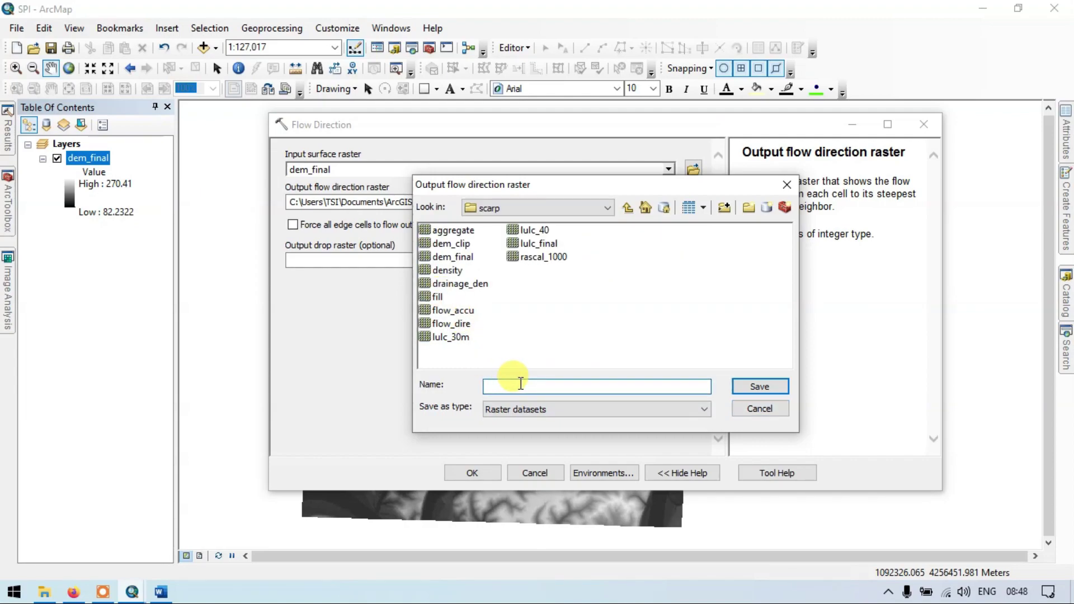
pyautogui.write('Flow_direc')
pyautogui.click(751, 387)
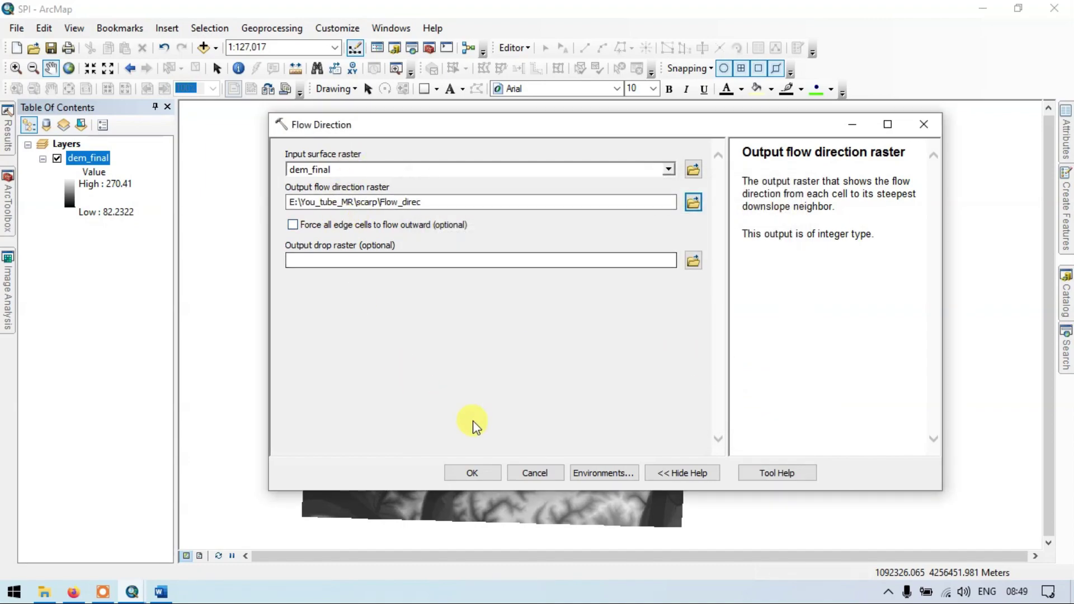
# Step: Run Flow Direction to add the Flow_direc raster (values 1–255) to the map
pyautogui.click(475, 474)
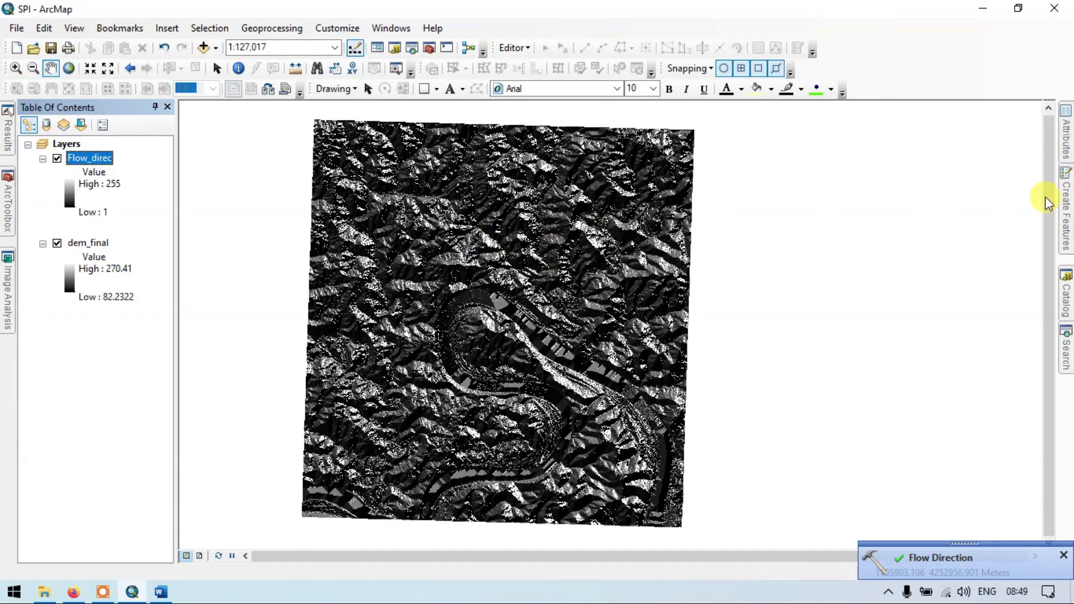
pyautogui.click(1065, 347)
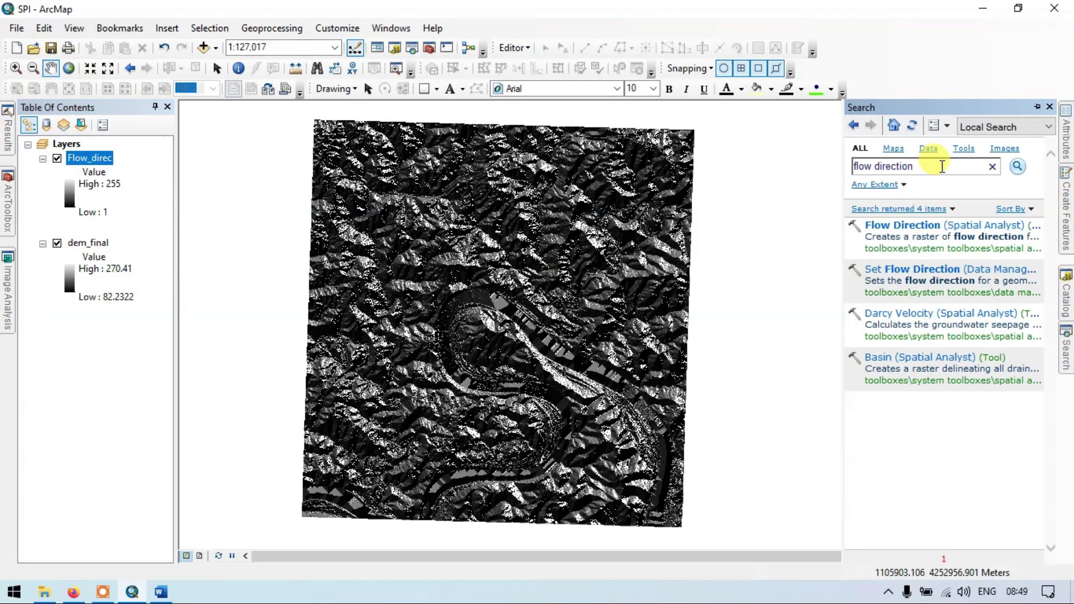
# Step: Change the tool search query to 'flow accumulation' and run it
pyautogui.moveTo(942, 166); pyautogui.dragTo(874, 166)
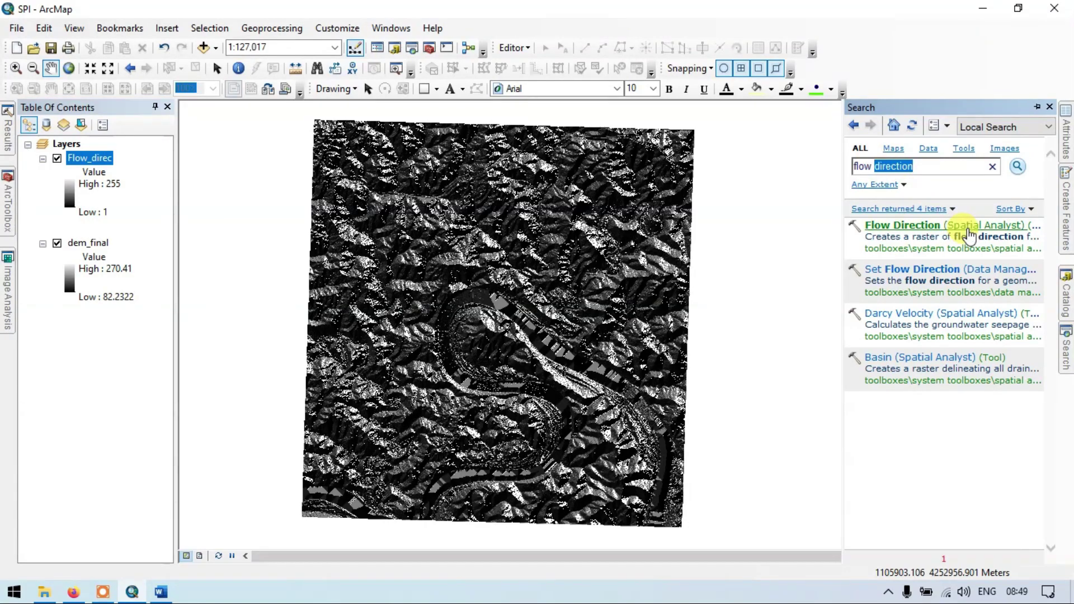
pyautogui.write('accumulation')
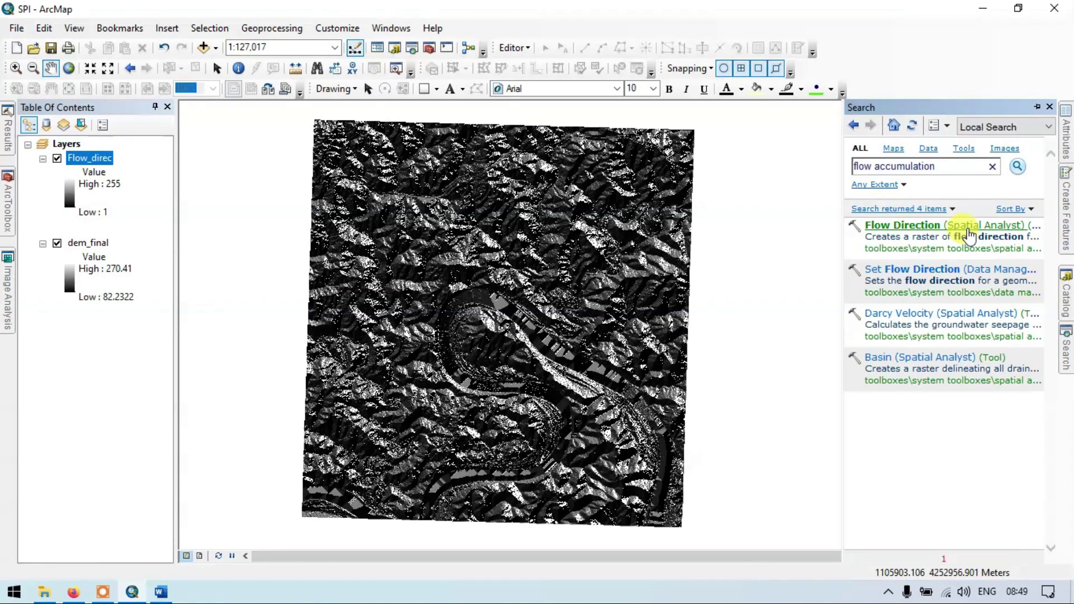
pyautogui.click(1016, 167)
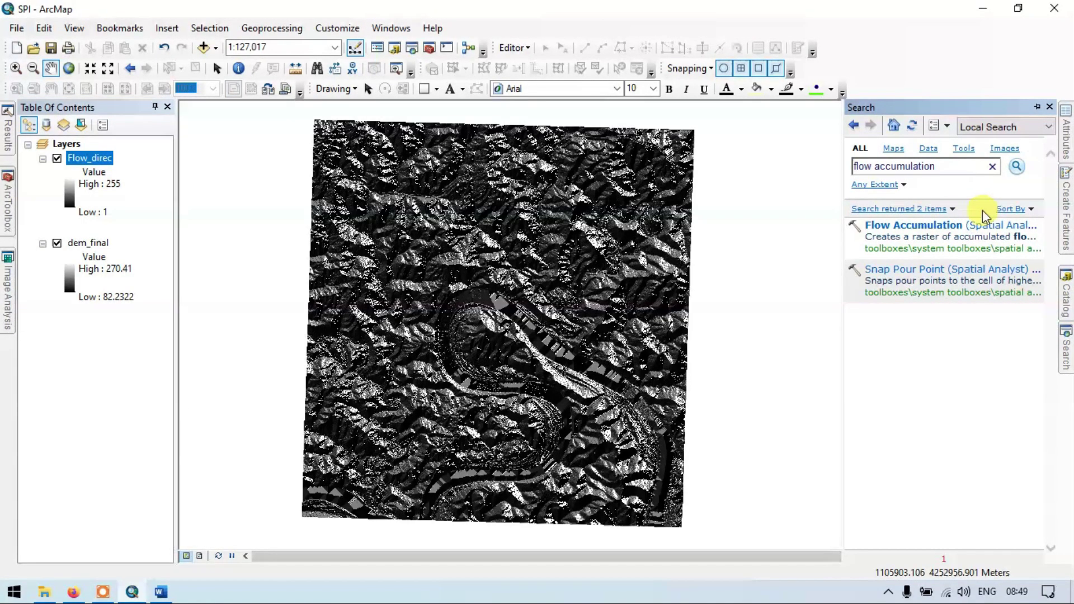
# Step: Open Flow Accumulation with Flow_direc as input and output Flow_acc in scarp
pyautogui.click(954, 235)
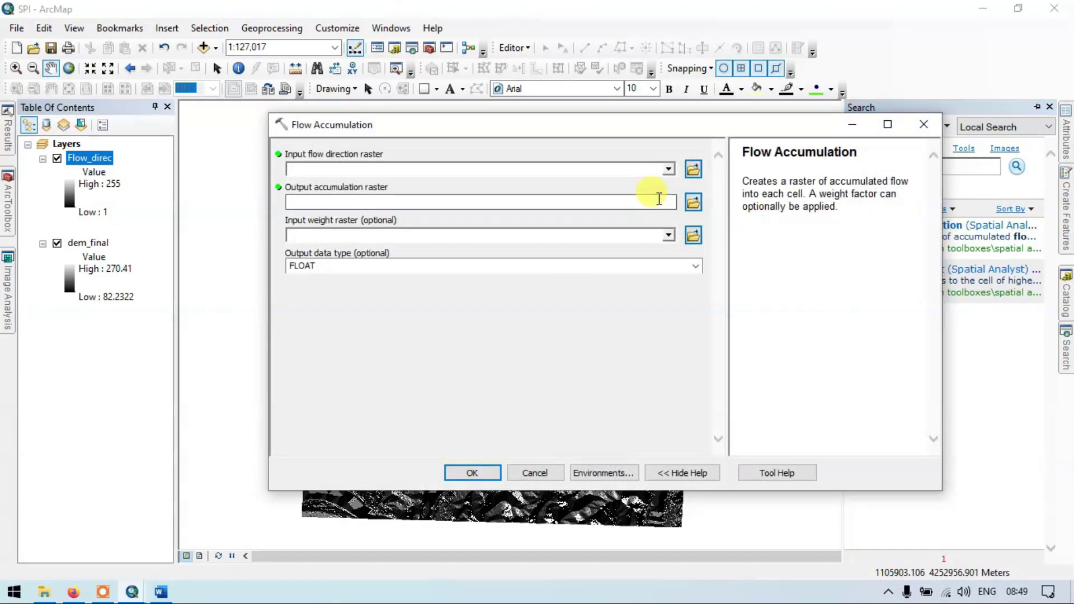
pyautogui.click(669, 169)
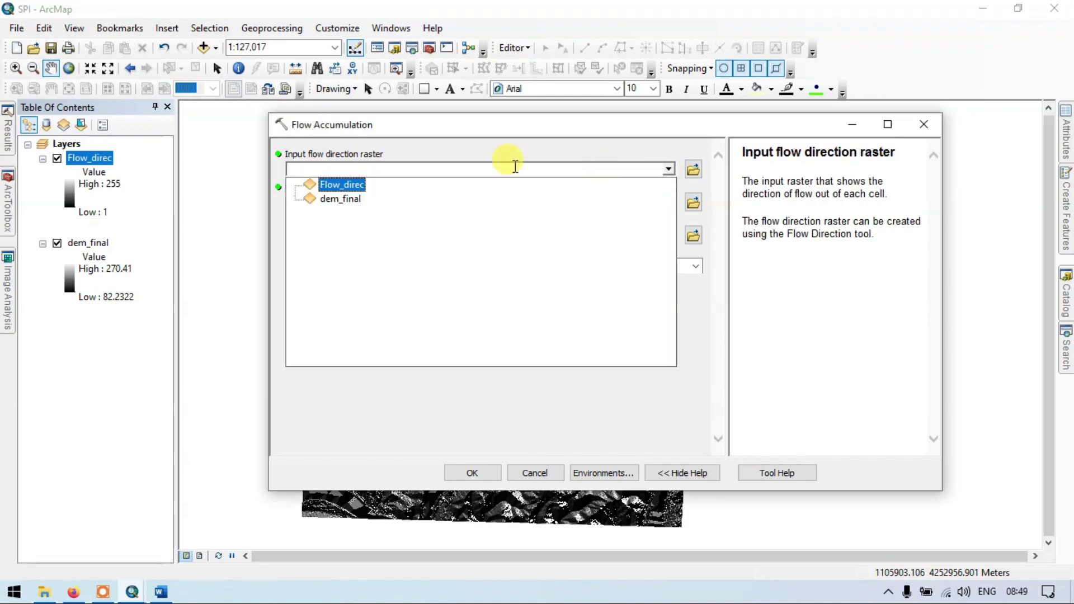
pyautogui.click(341, 184)
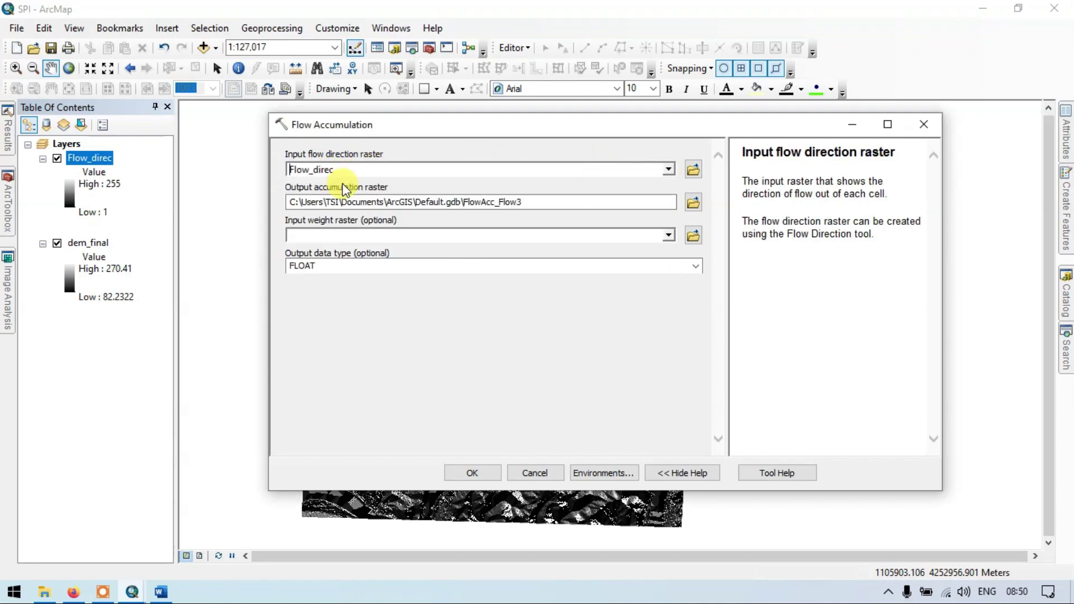
pyautogui.click(692, 205)
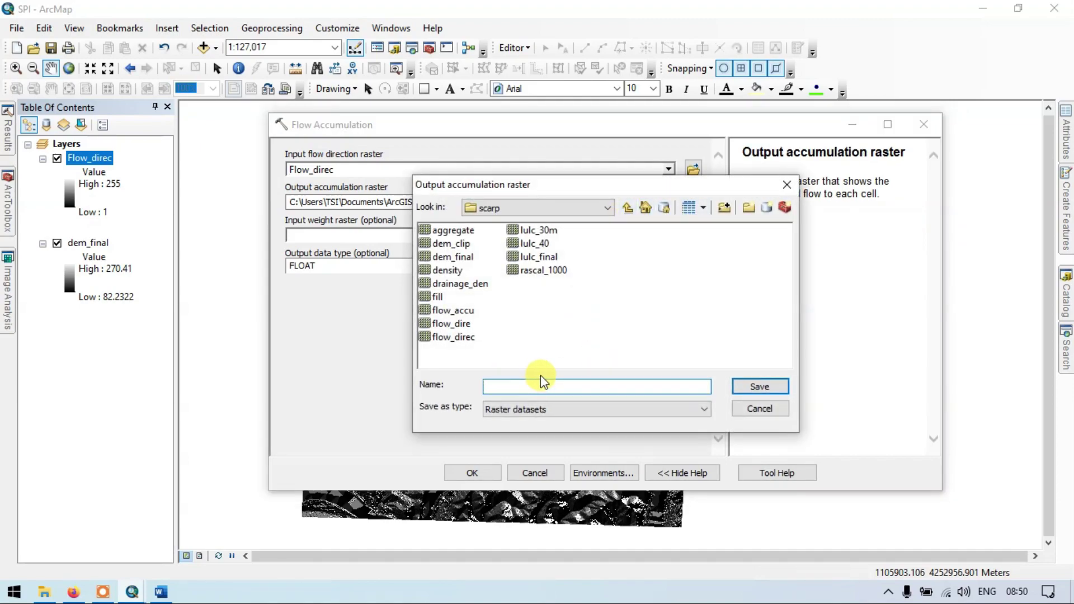
pyautogui.write('Flow_acc')
pyautogui.click(739, 387)
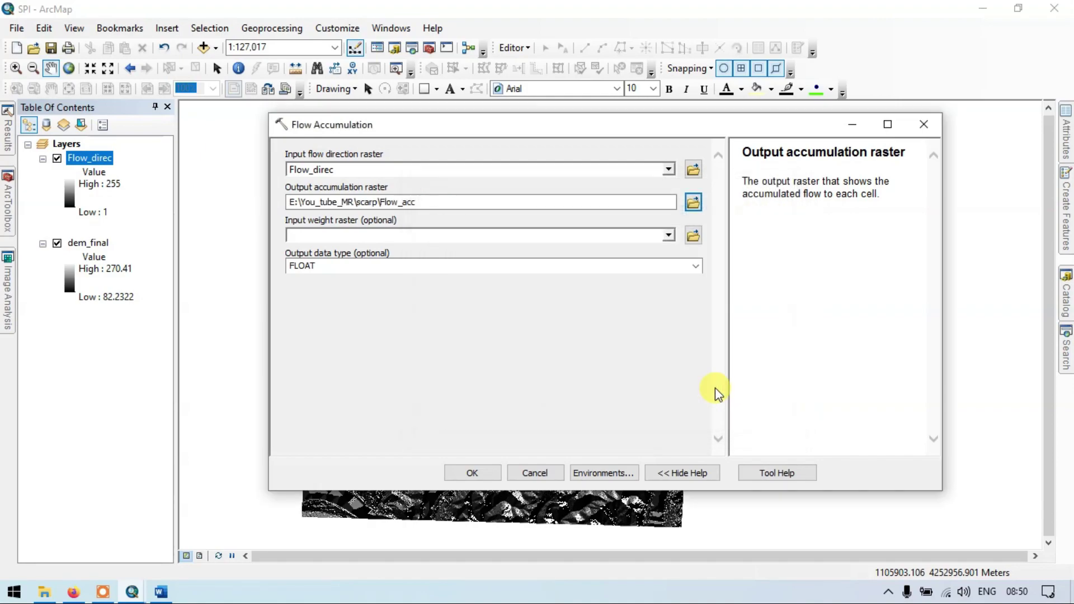
# Step: Run Flow Accumulation to add the Flow_acc raster (values 0–12503) to the map
pyautogui.click(481, 476)
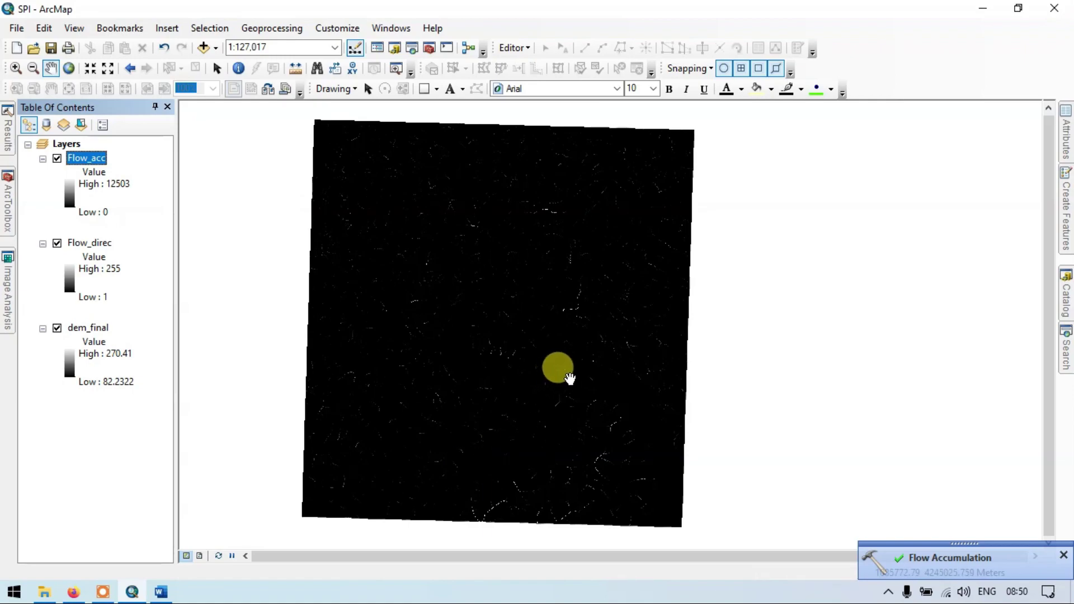
pyautogui.moveTo(500, 252); pyautogui.dragTo(518, 249)
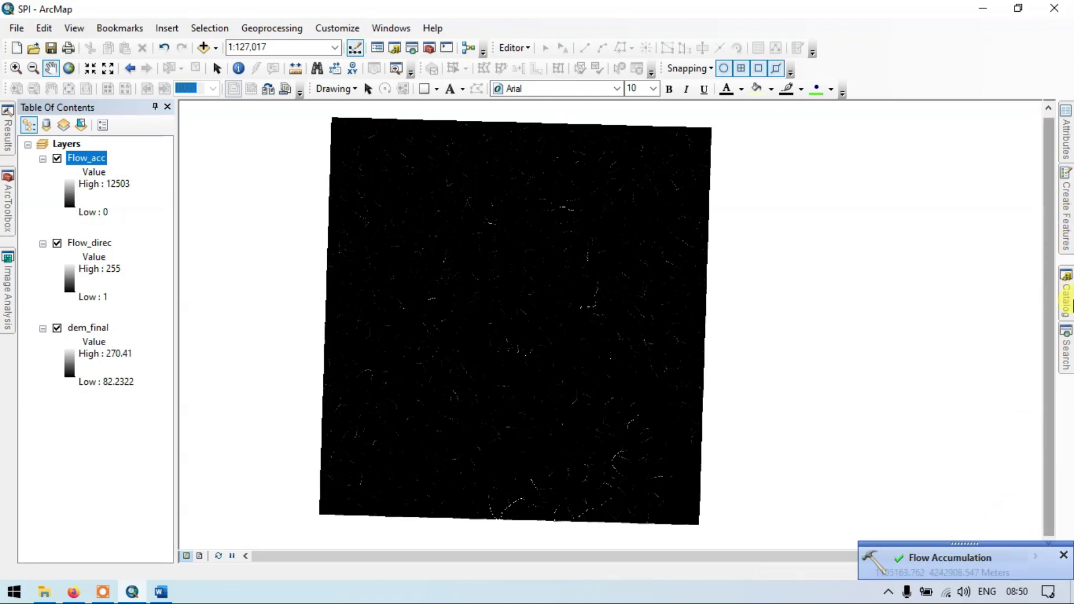
pyautogui.click(1066, 347)
# Step: Search the tools for 'slope' and open the Spatial Analyst Slope tool
pyautogui.moveTo(954, 166); pyautogui.dragTo(851, 168)
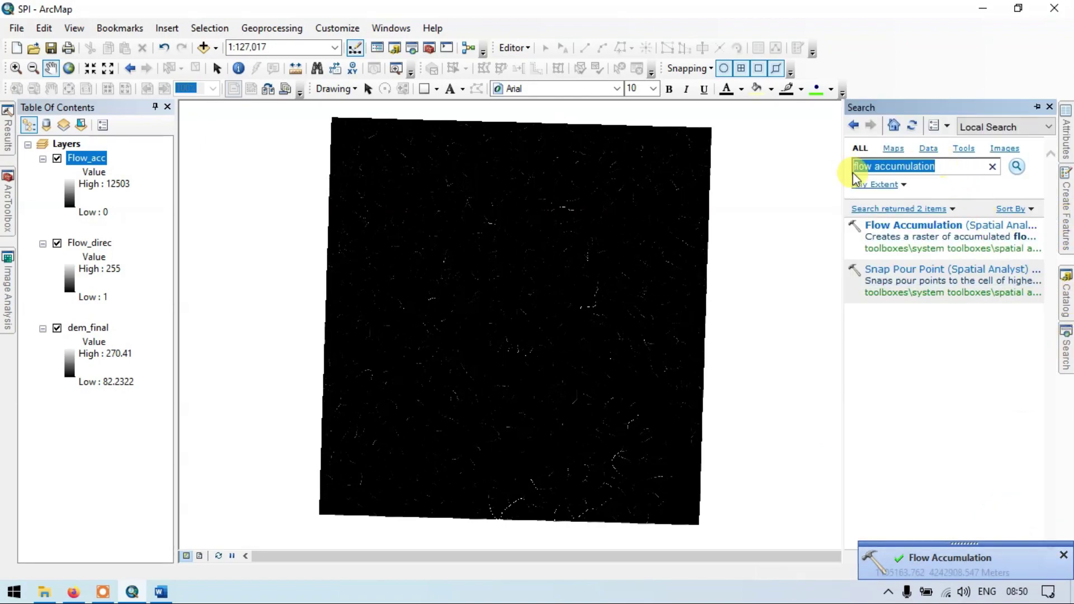
pyautogui.write('slope')
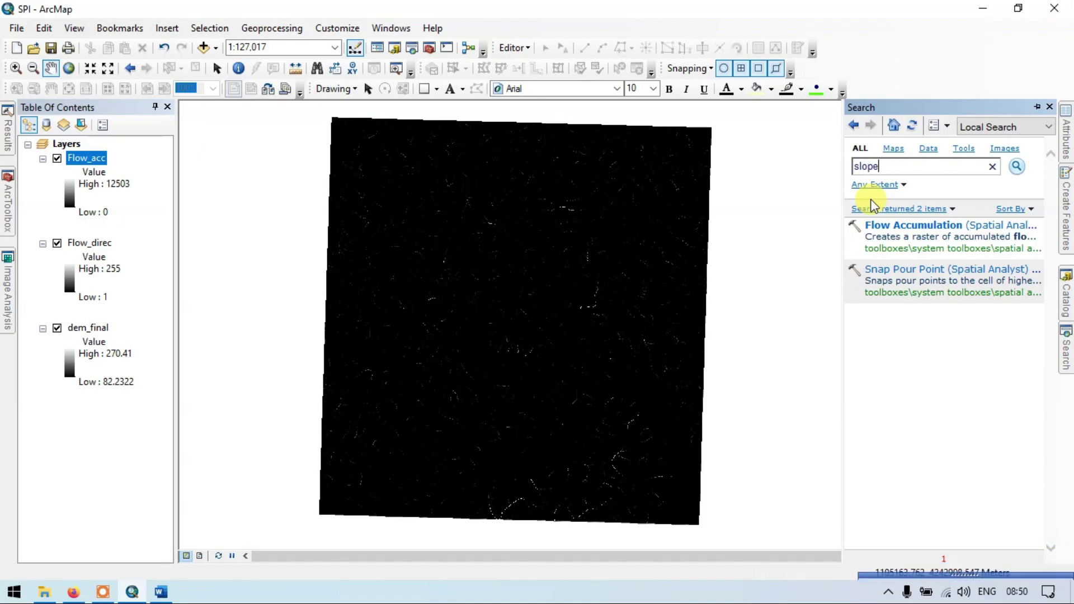
pyautogui.press('Return')
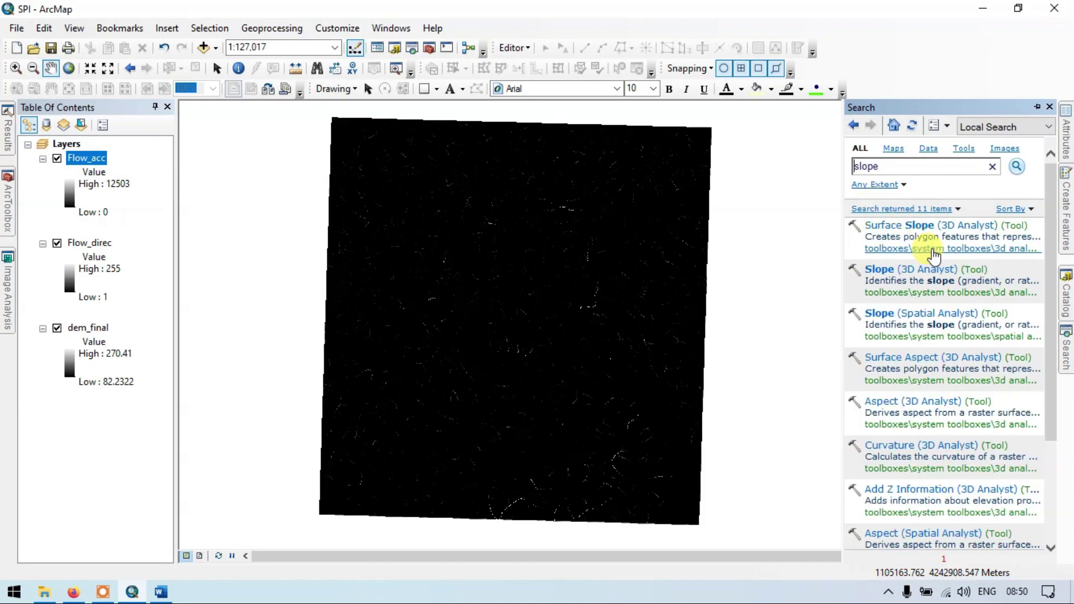
pyautogui.click(938, 315)
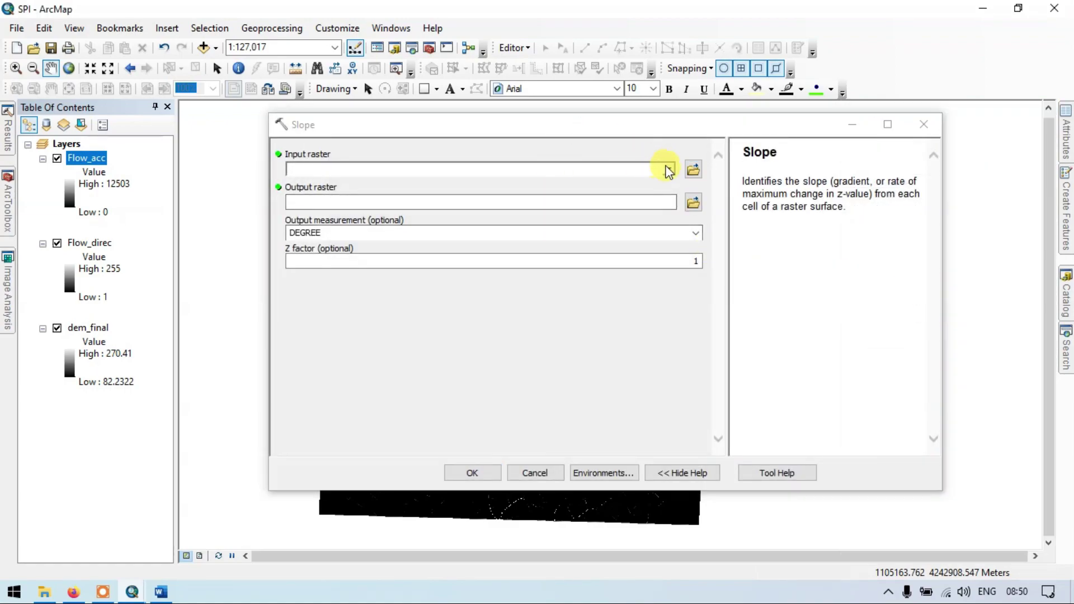
# Step: Set the Slope input to dem_final and the output raster to slope in scarp
pyautogui.click(668, 169)
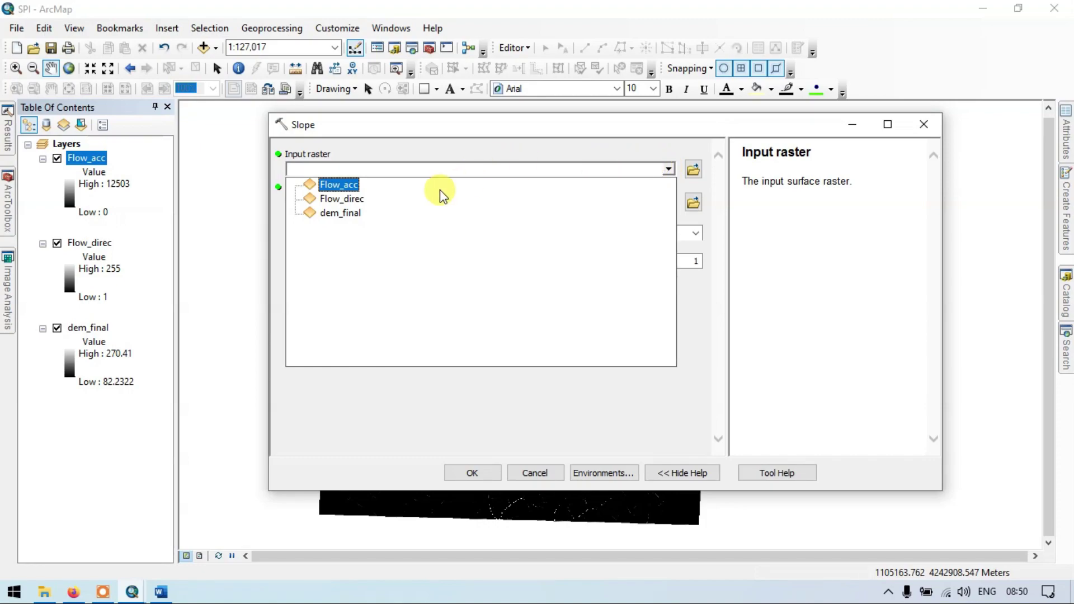
pyautogui.click(341, 213)
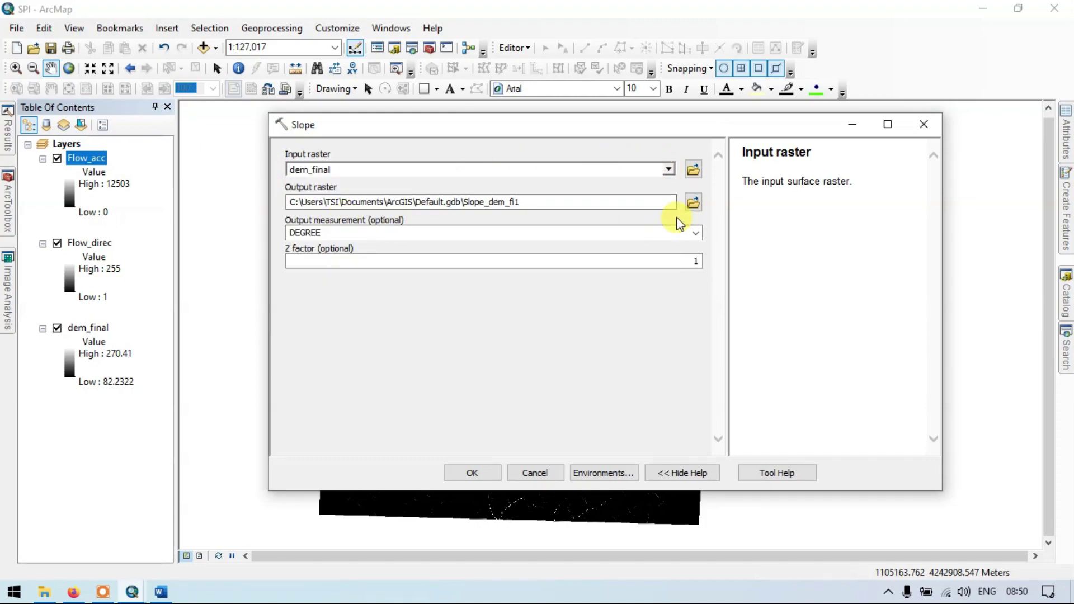
pyautogui.click(687, 197)
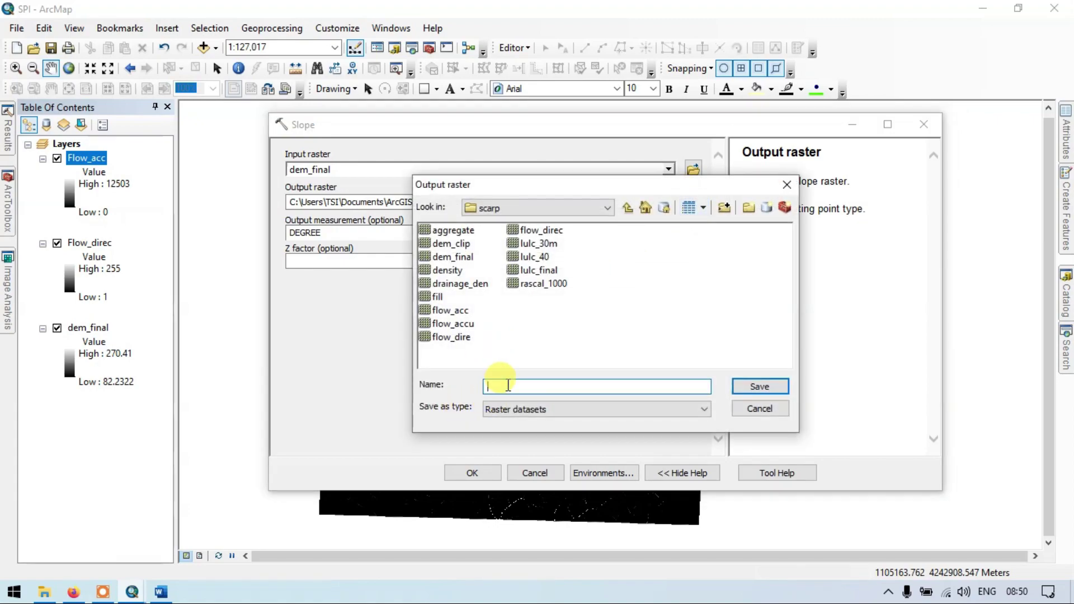
pyautogui.write('slo')
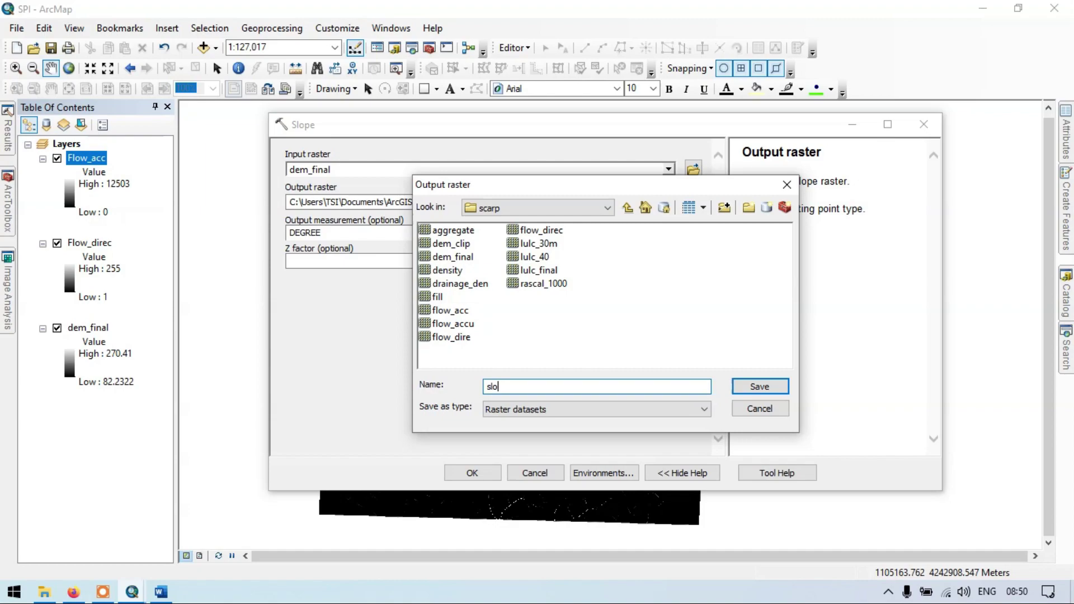
pyautogui.write('pe')
pyautogui.click(778, 384)
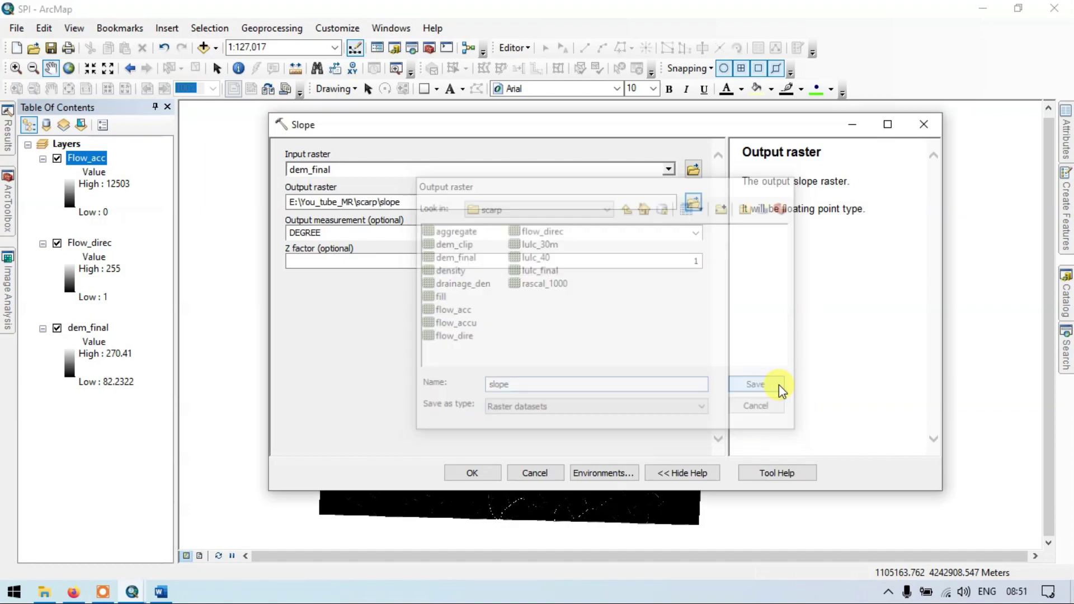
# Step: Run Slope to add the slope raster (0–74.50 degrees) and open its Layer Properties
pyautogui.click(469, 474)
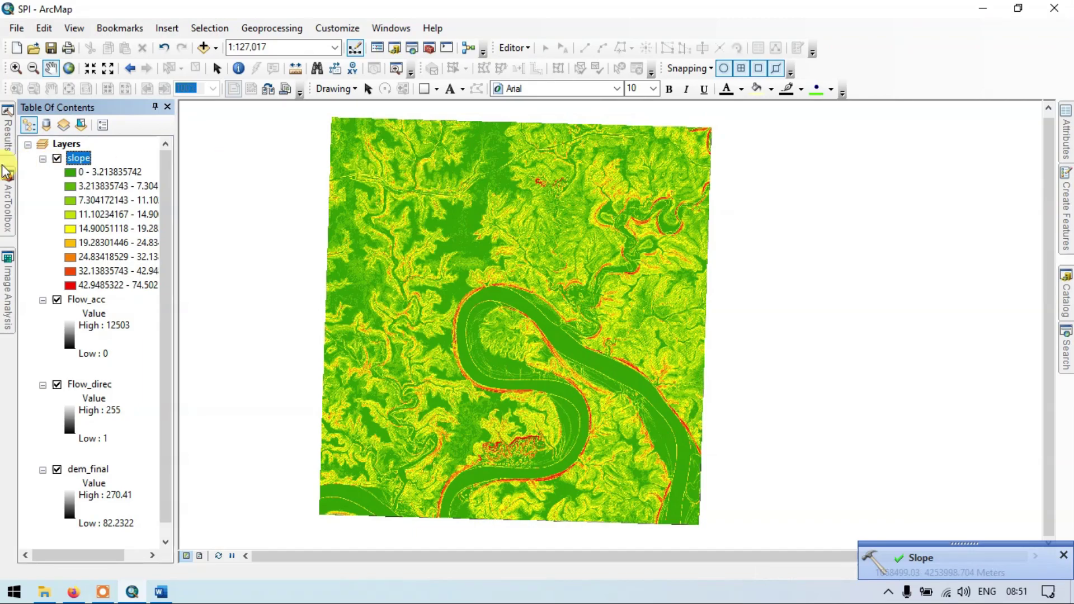
pyautogui.rightClick(82, 156)
pyautogui.click(164, 387)
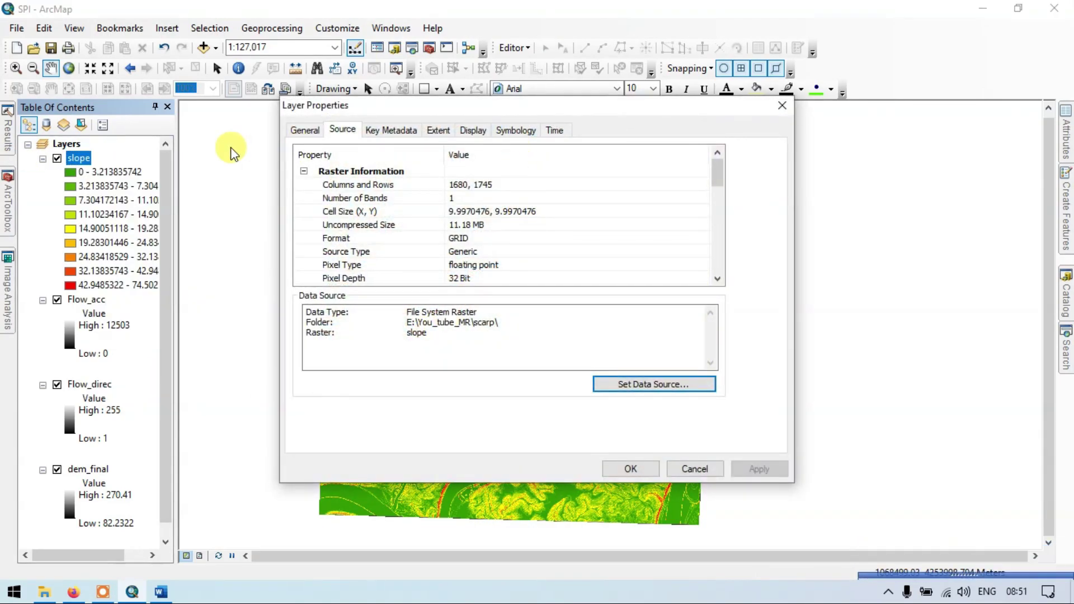
# Step: Reduce the slope symbology to 5 classes, breaking at 4.67, 10.52, 17.24 and 28.63 degrees
pyautogui.click(513, 130)
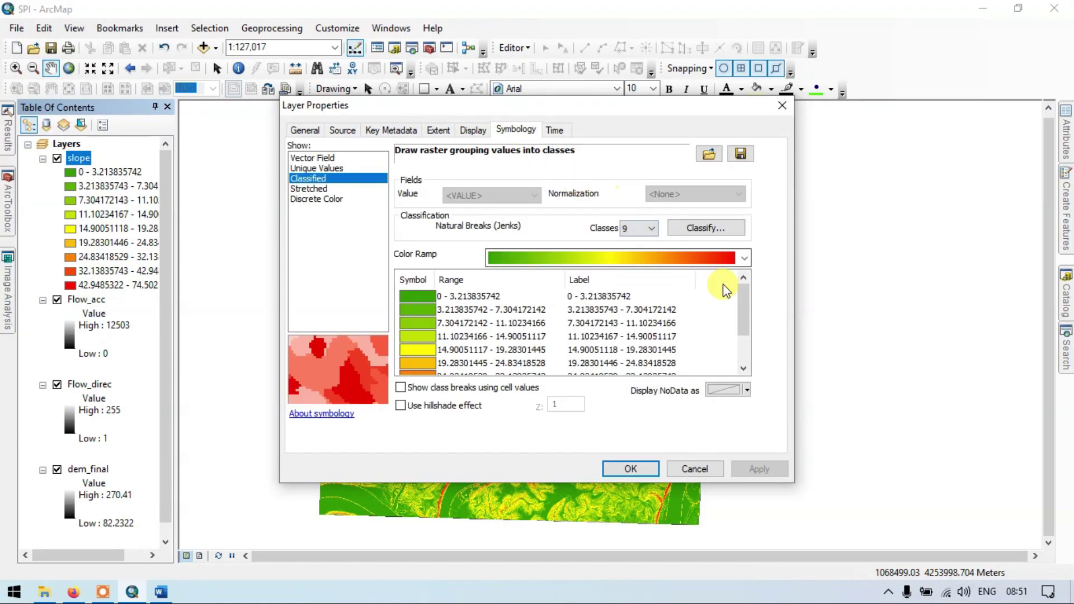
pyautogui.click(651, 227)
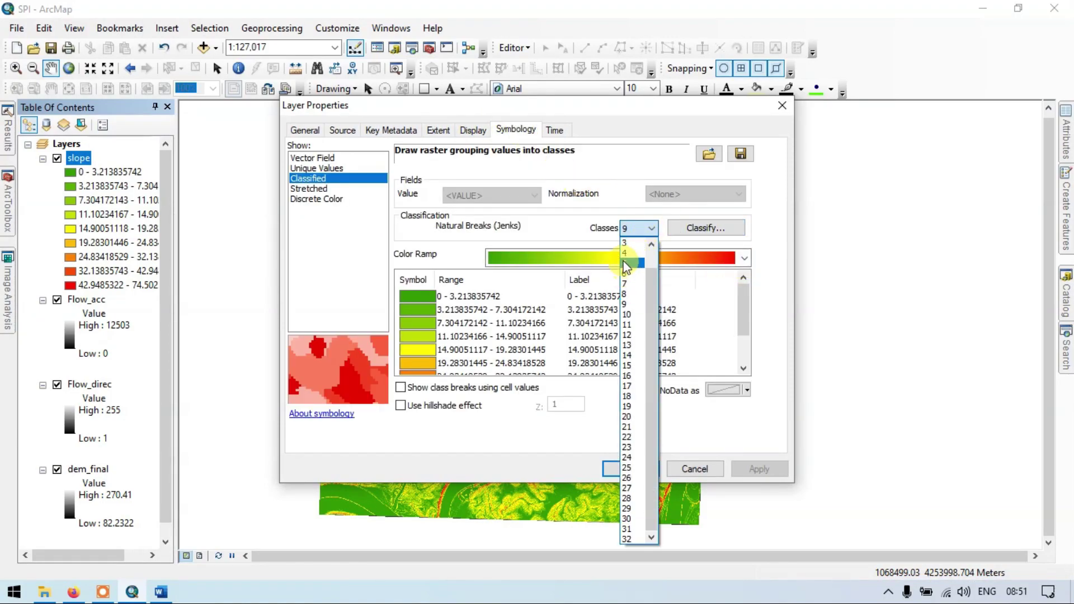
pyautogui.click(626, 263)
pyautogui.click(651, 470)
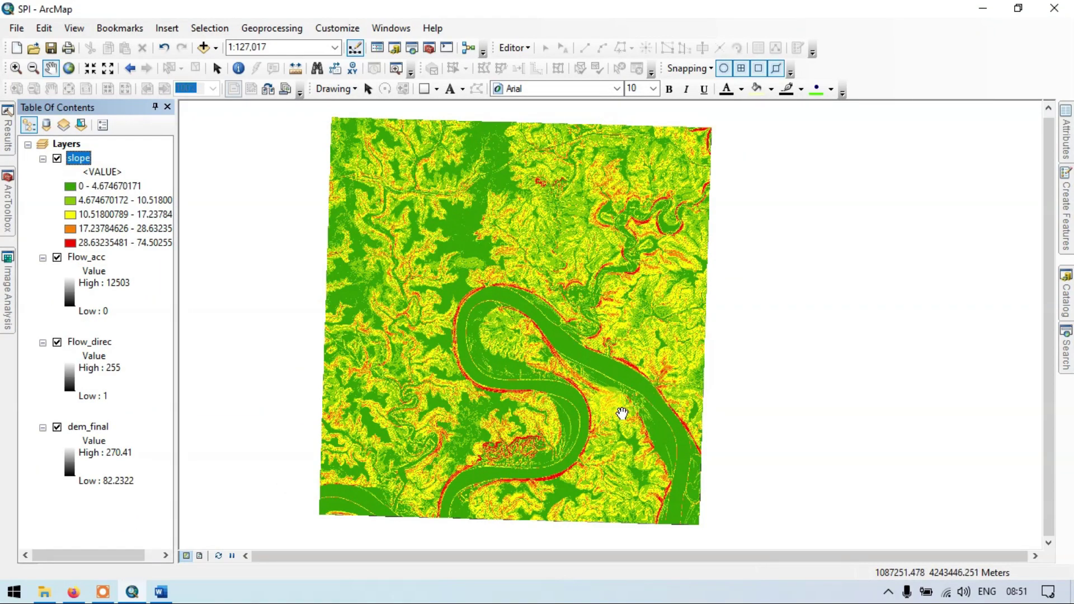
pyautogui.click(1070, 355)
# Step: Search the tools for 'raster calculator', which returns 38 results
pyautogui.write('slope')
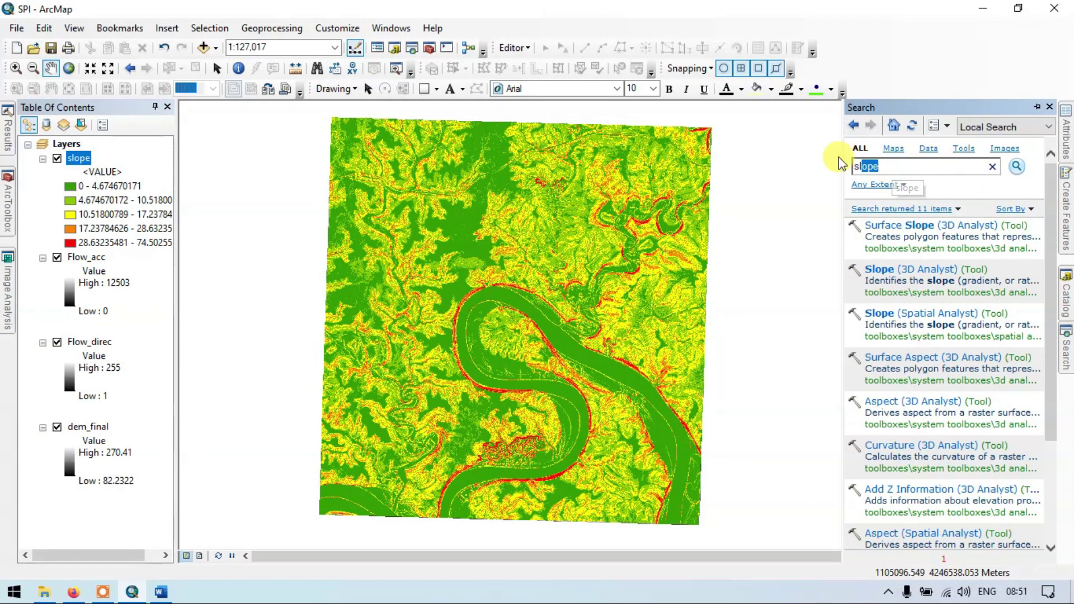
pyautogui.press('Return')
pyautogui.write('raster ca')
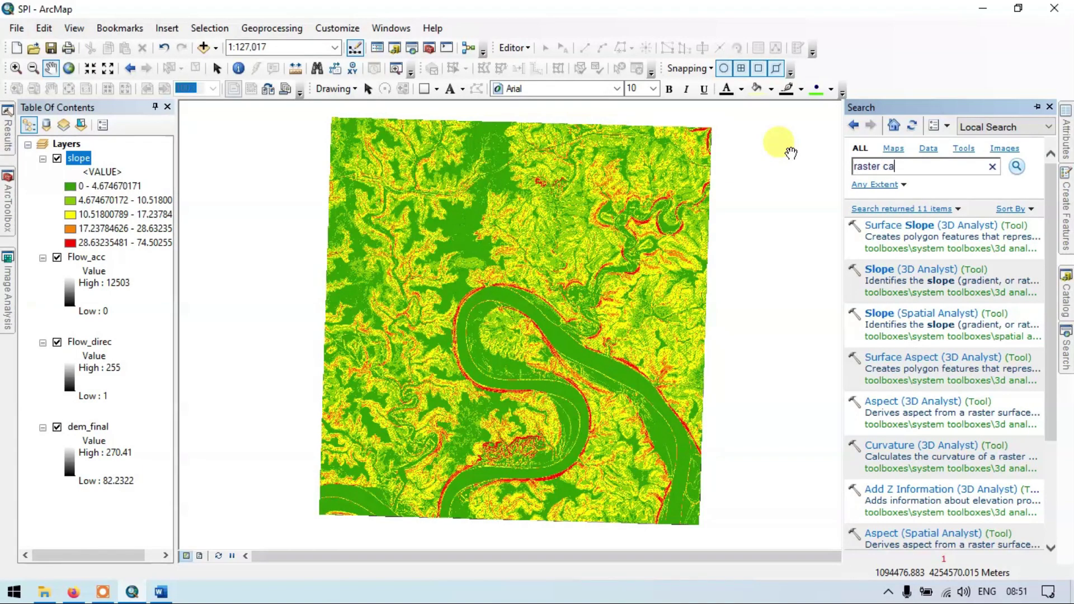
pyautogui.write('lculator')
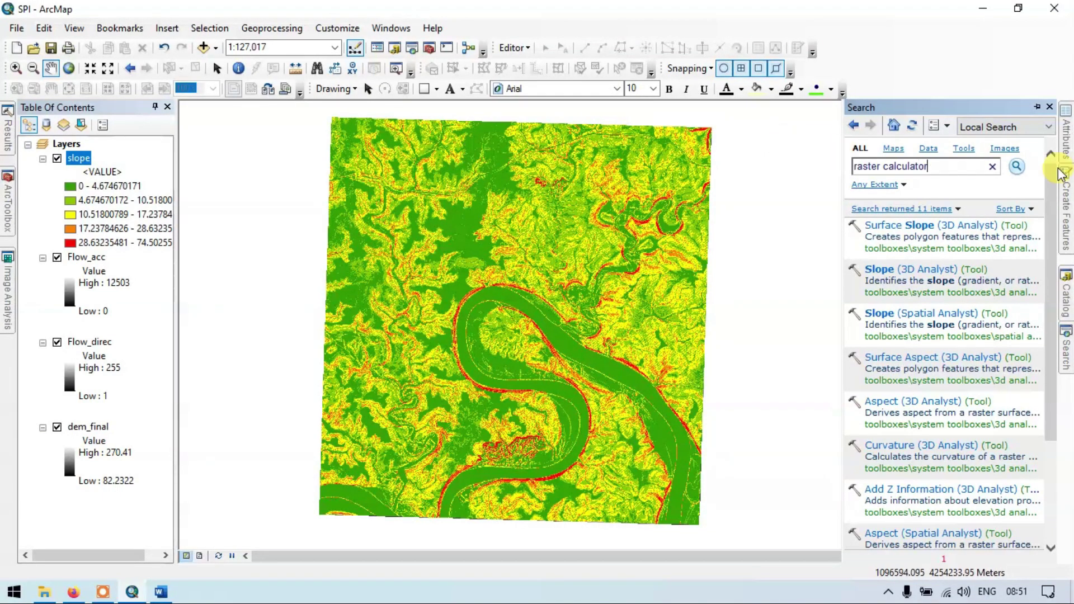
pyautogui.click(1017, 166)
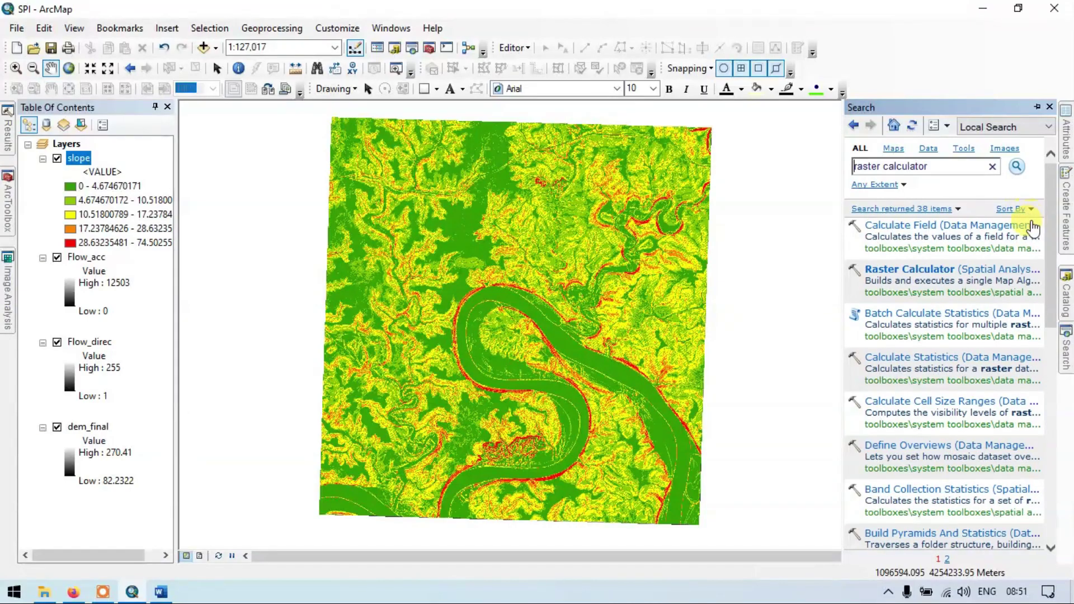
# Step: Open the Spatial Analyst Raster Calculator and start the expression with "Flow_acc" *
pyautogui.click(967, 268)
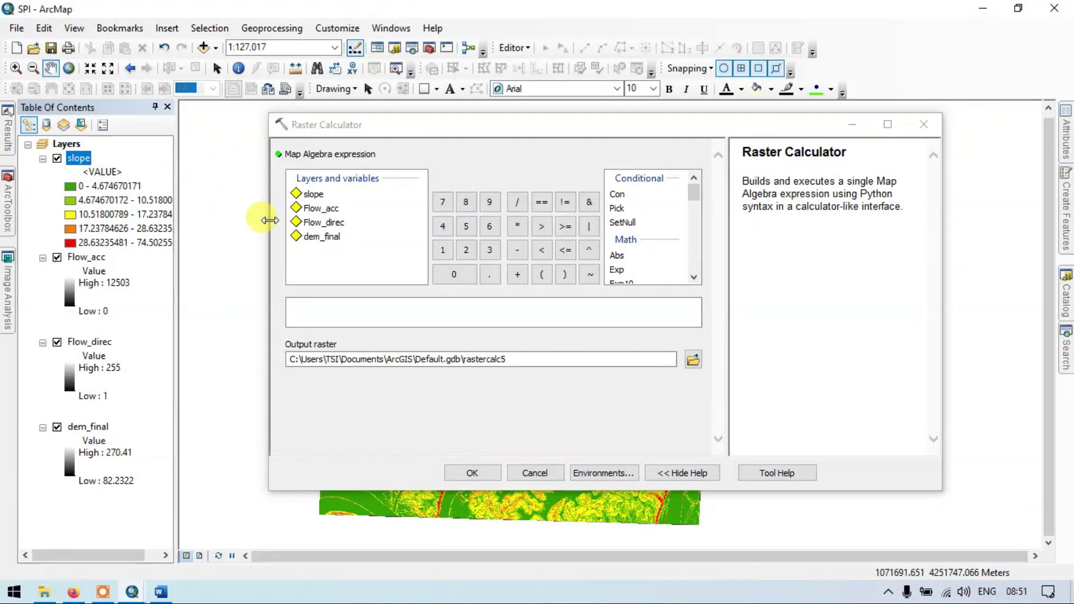
pyautogui.click(391, 267)
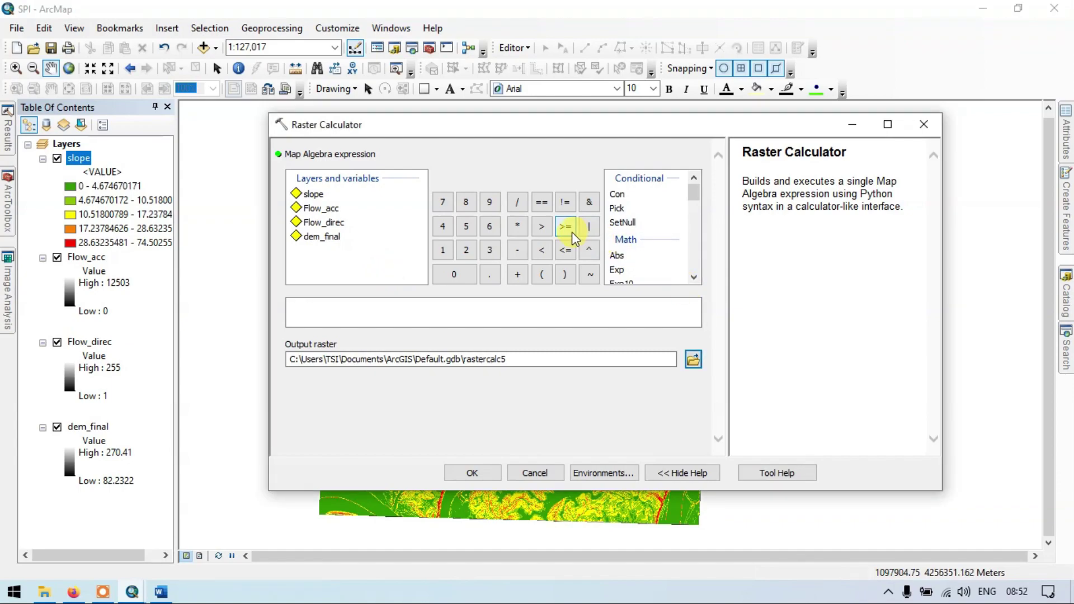
pyautogui.doubleClick(330, 214)
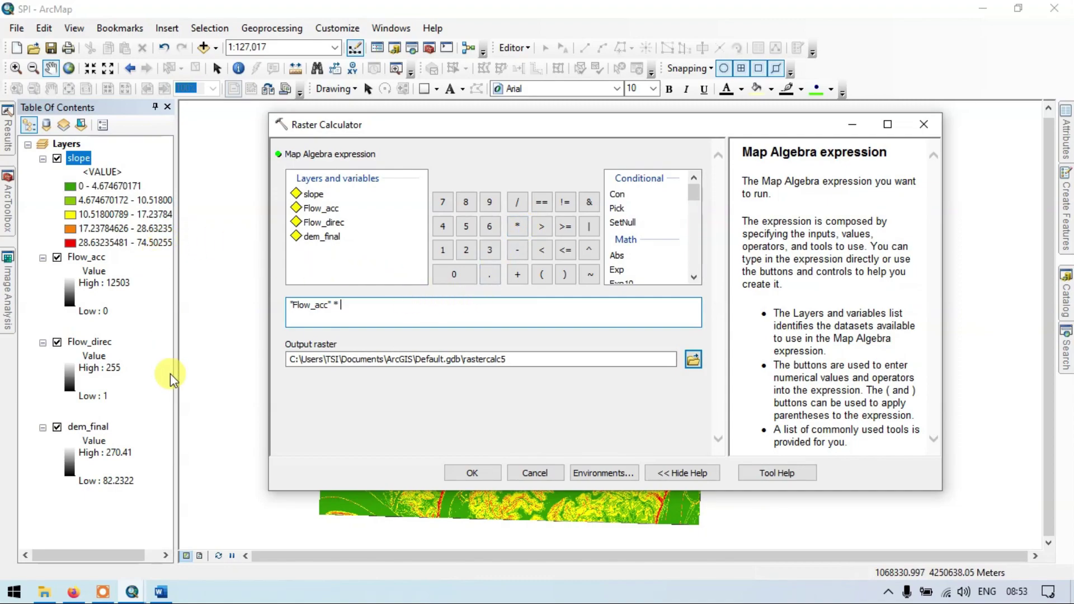
# Step: Copy the cell size 9.9970476 from dem_final's Source properties
pyautogui.rightClick(99, 427)
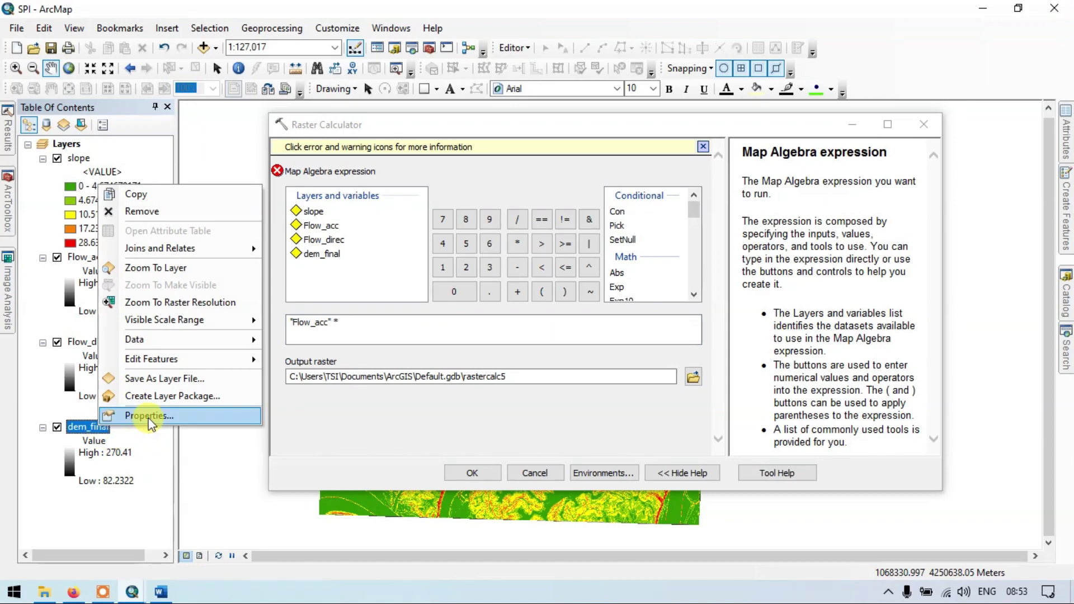
pyautogui.click(149, 417)
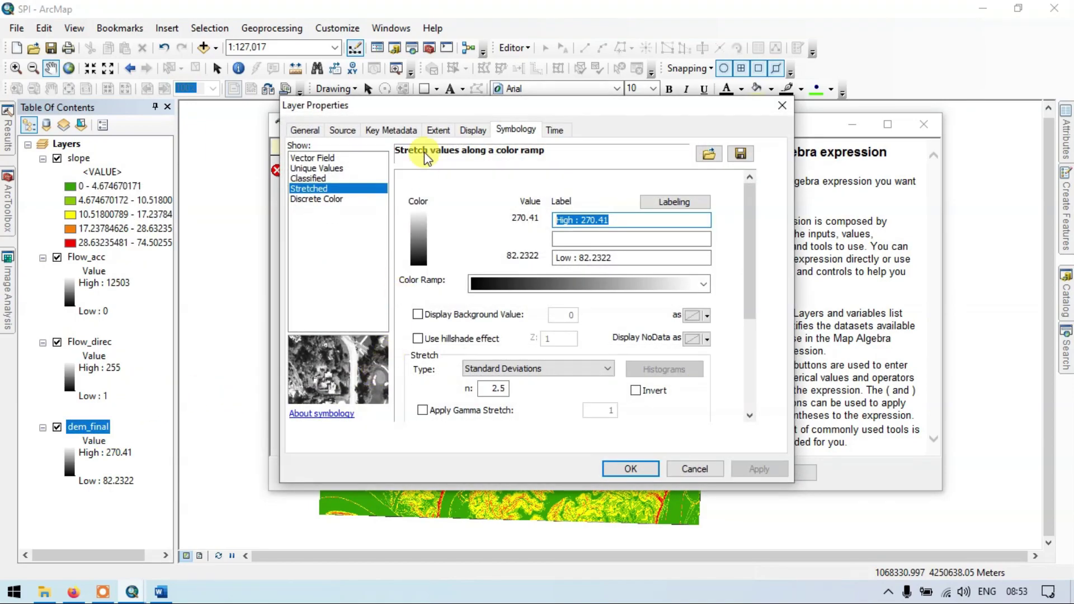
pyautogui.click(334, 131)
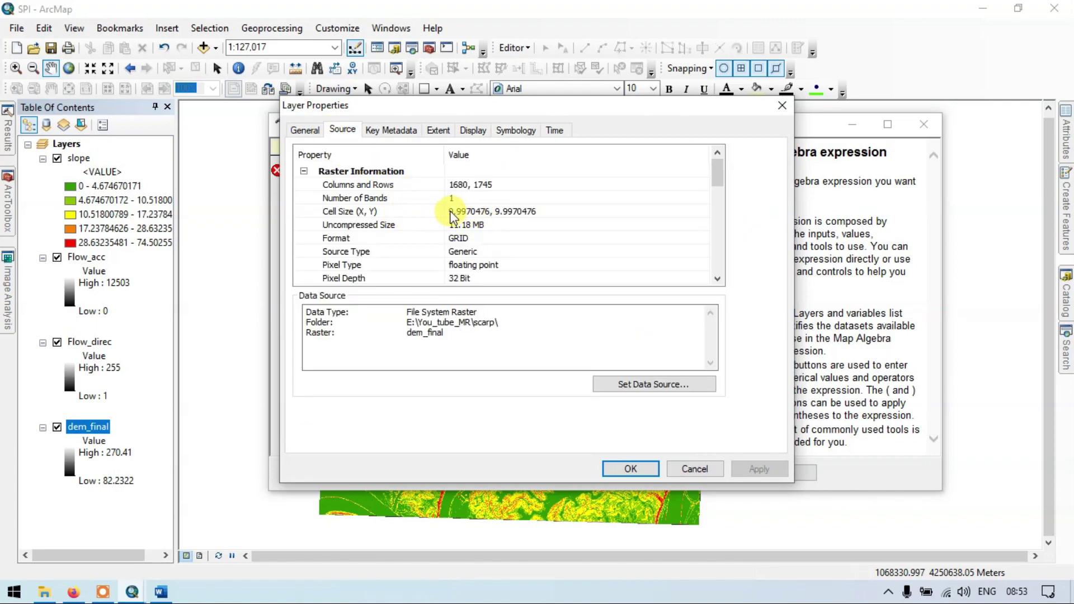
pyautogui.click(487, 210)
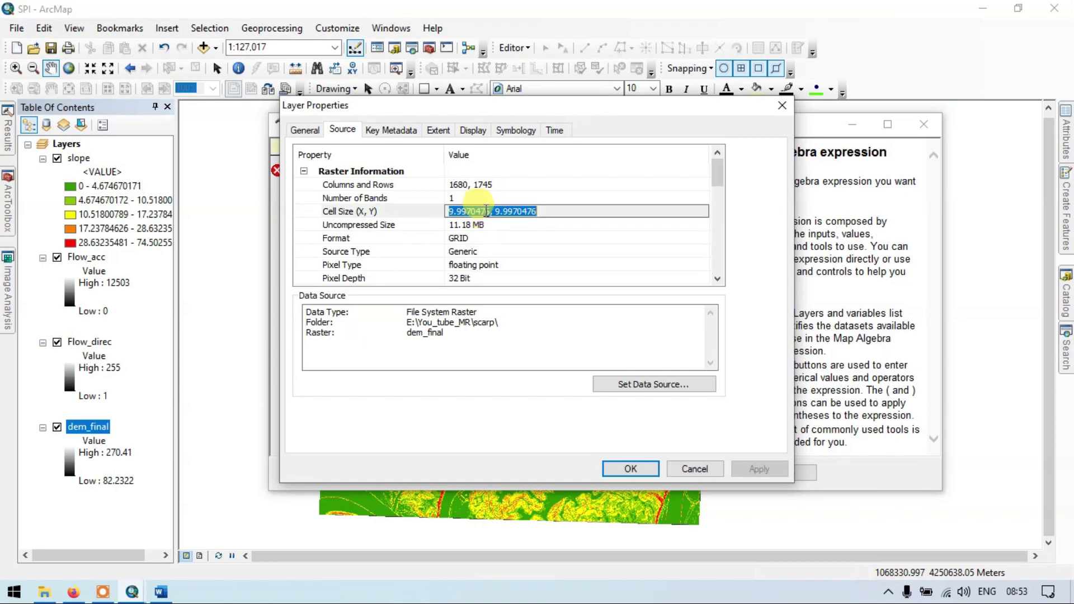
pyautogui.moveTo(489, 211); pyautogui.dragTo(433, 201)
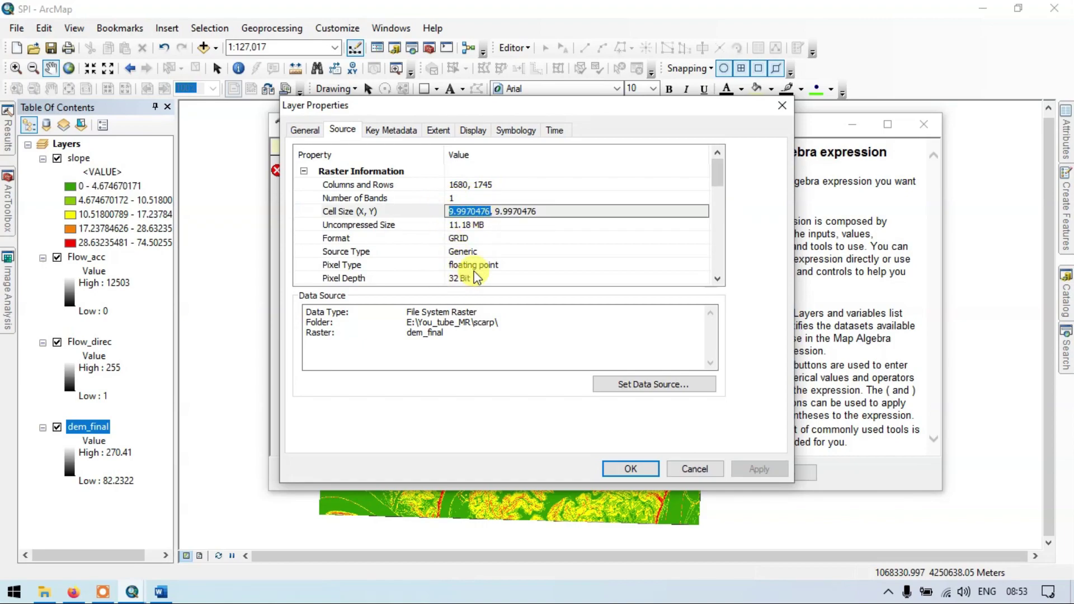
pyautogui.click(630, 469)
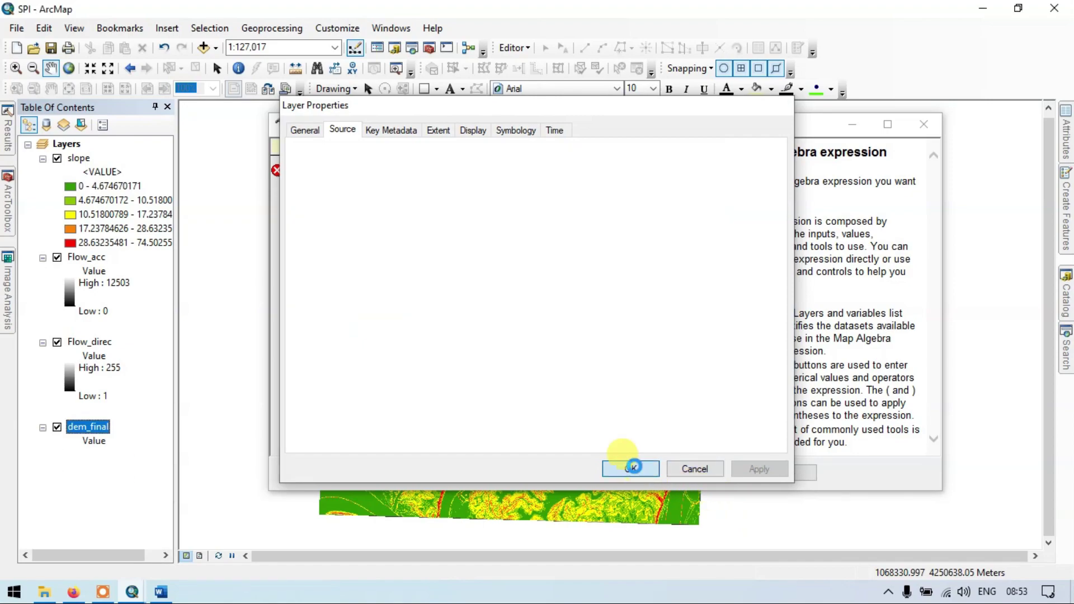
# Step: Complete the expression as "Flow_acc" * 9.9970476 * Tan("slope" * 0.017453)
pyautogui.click(341, 327)
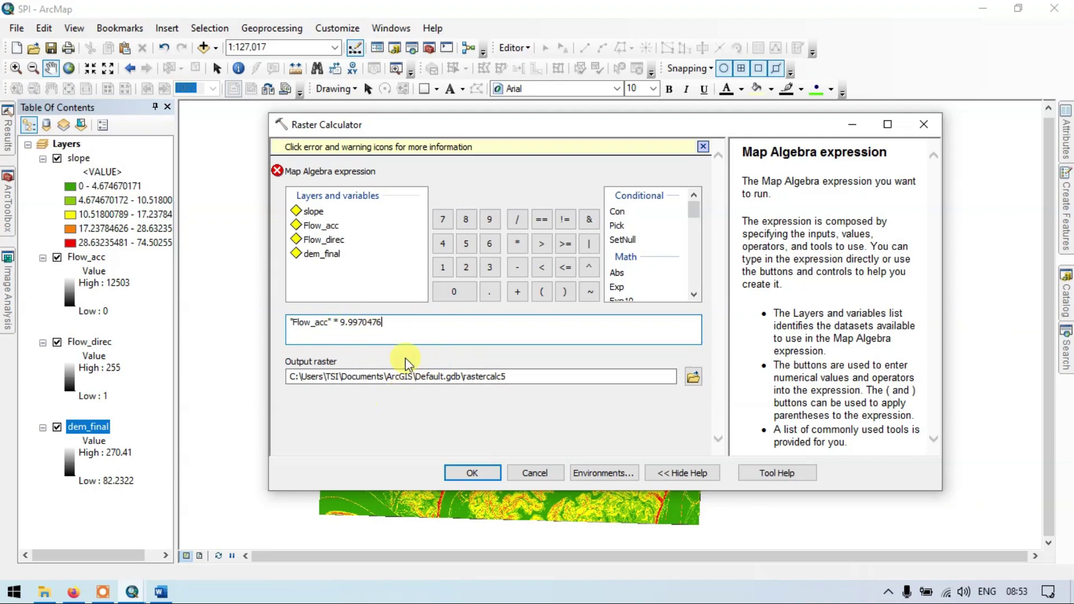
pyautogui.click(516, 246)
pyautogui.moveTo(693, 210); pyautogui.dragTo(702, 276)
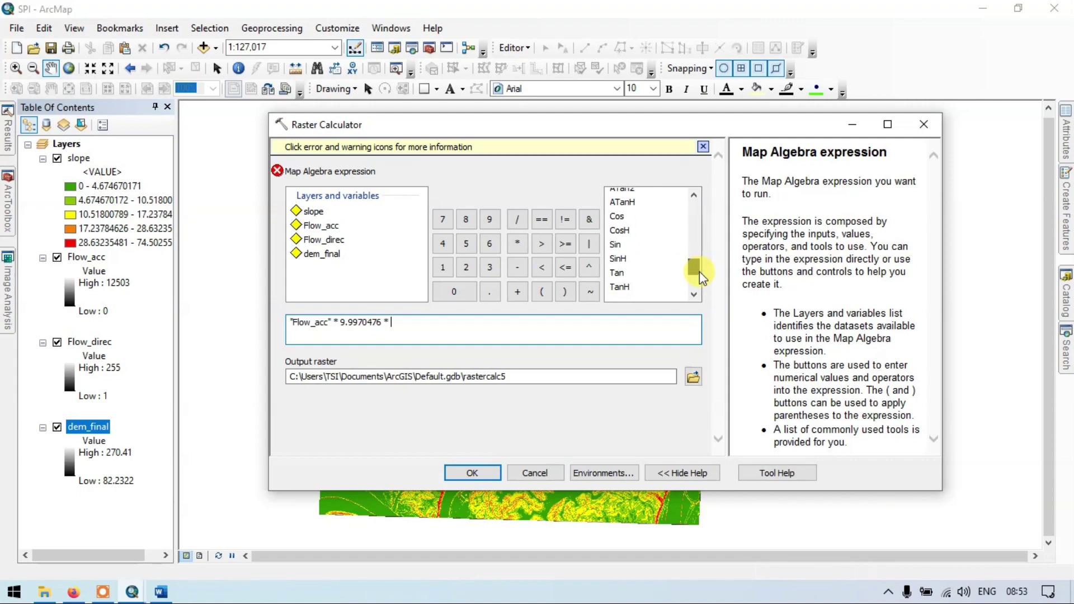
pyautogui.doubleClick(618, 273)
pyautogui.doubleClick(314, 213)
pyautogui.click(520, 244)
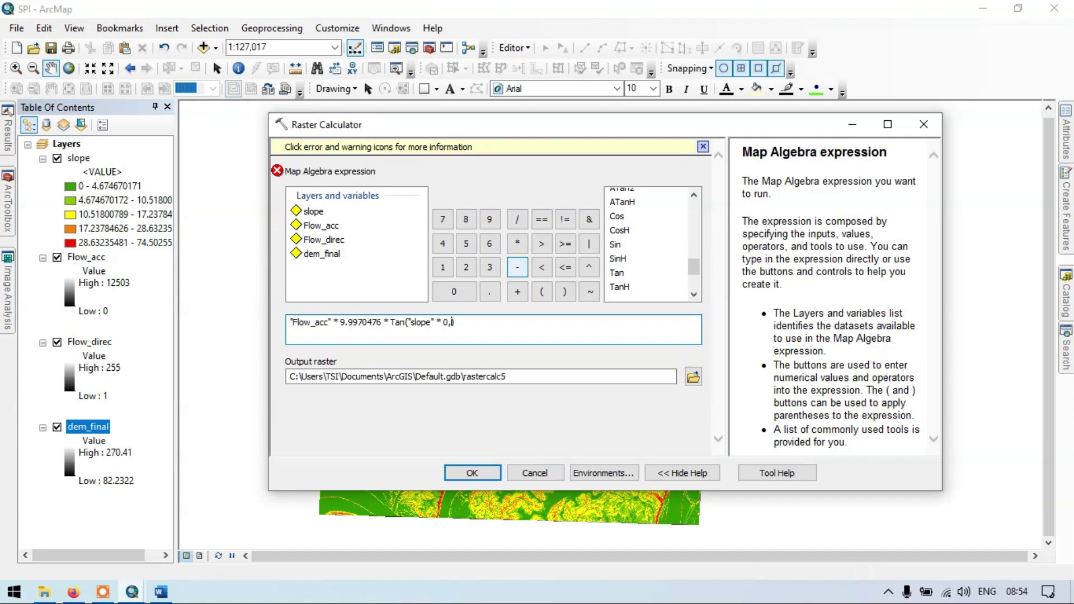
pyautogui.press('BackSpace')
pyautogui.write('17453)')
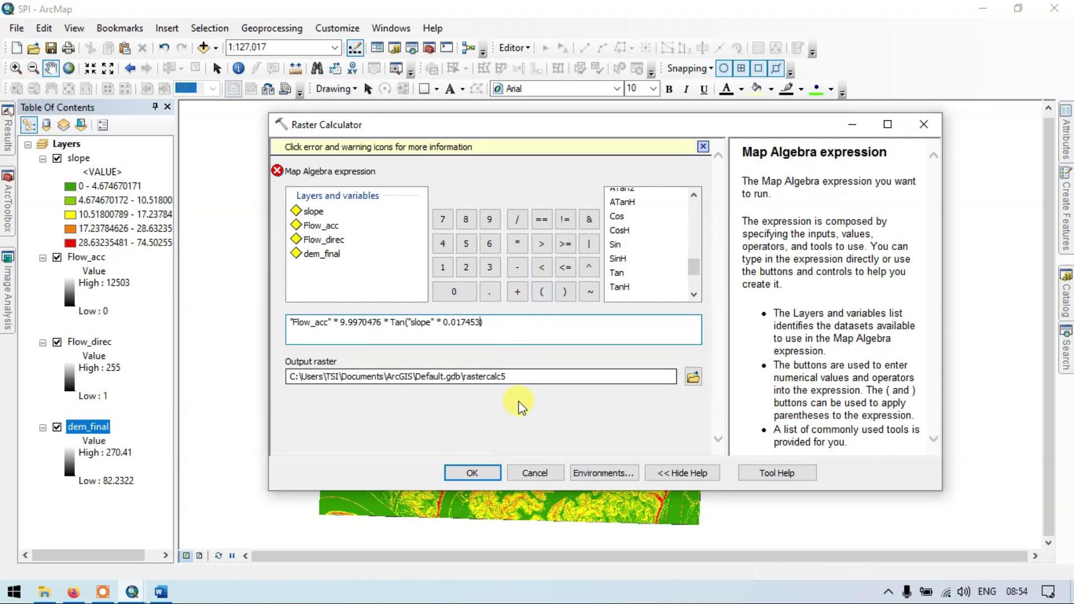
pyautogui.click(577, 405)
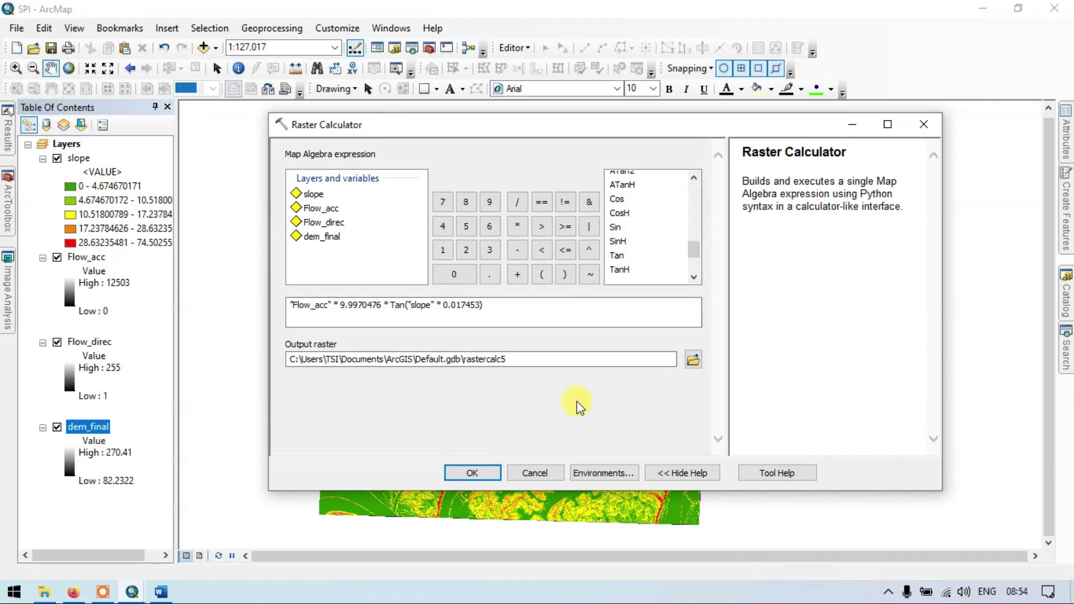
# Step: Set the output to E:\You_tube_MR\scarp\SPI and run the calculation
pyautogui.click(693, 359)
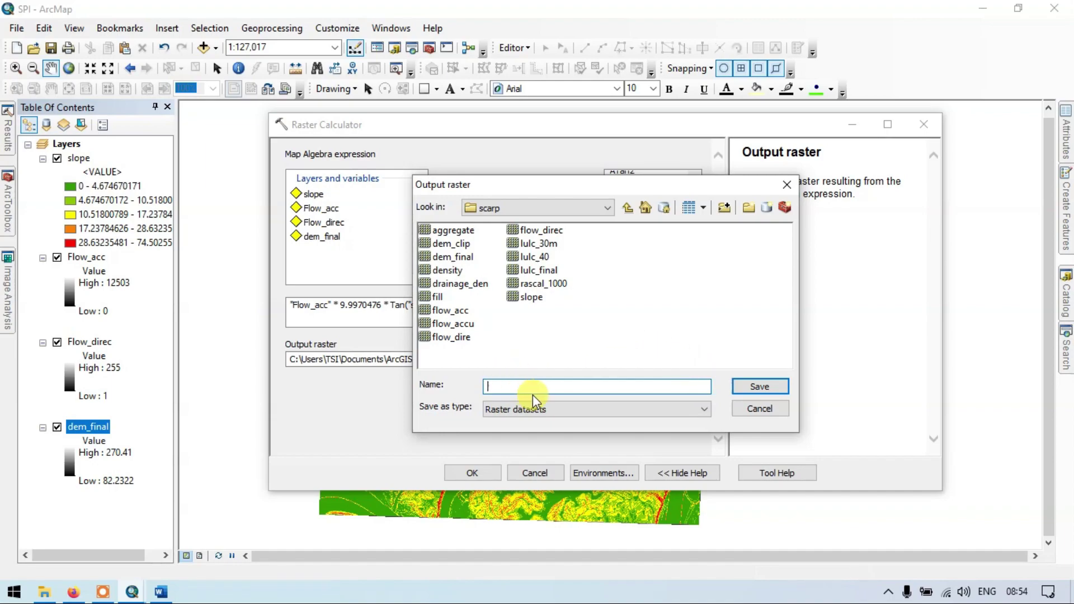
pyautogui.write('SPI')
pyautogui.click(751, 385)
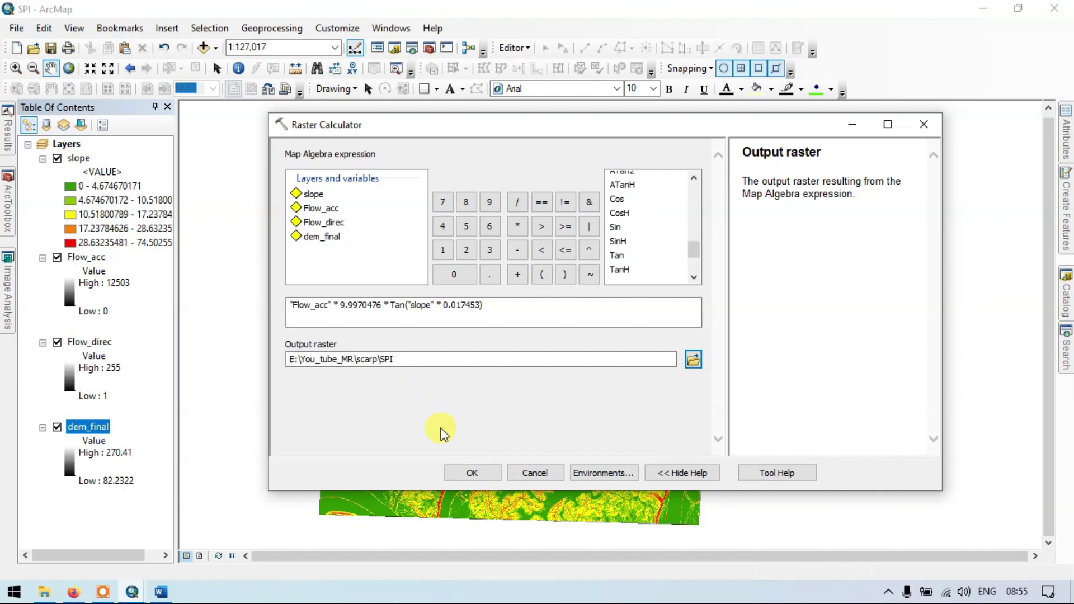
pyautogui.click(474, 473)
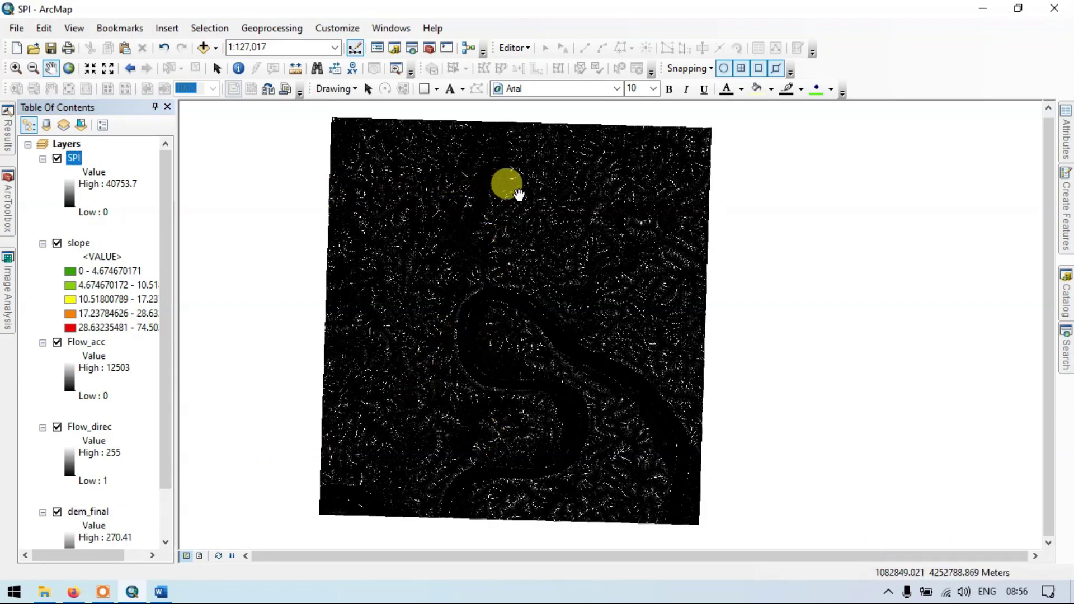
# Step: Symbolize SPI as 5 Natural Breaks classes with the green-yellow-red colour ramp
pyautogui.rightClick(73, 159)
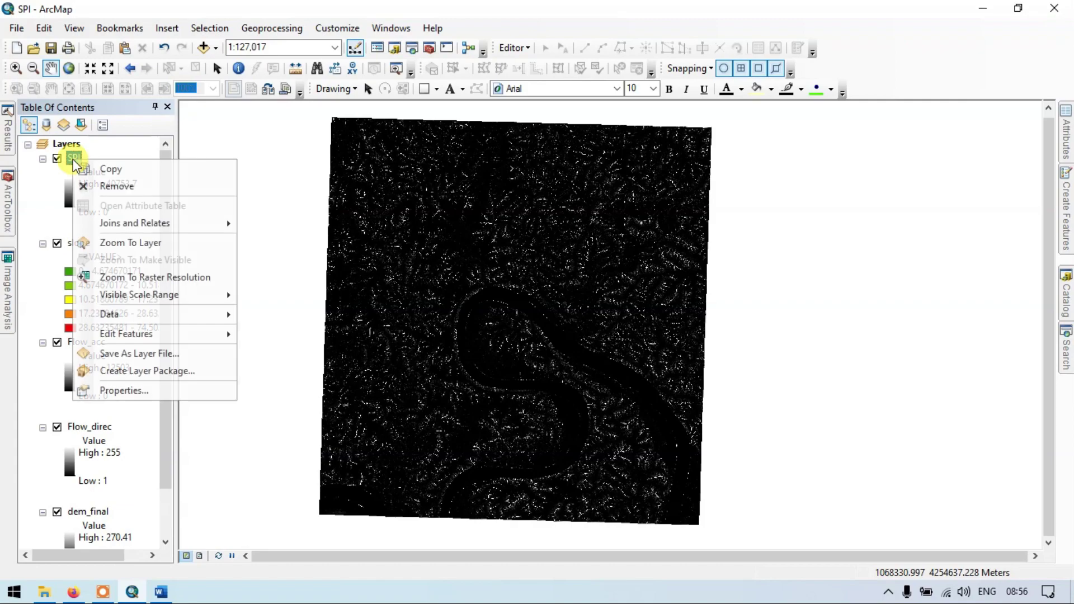
pyautogui.click(144, 401)
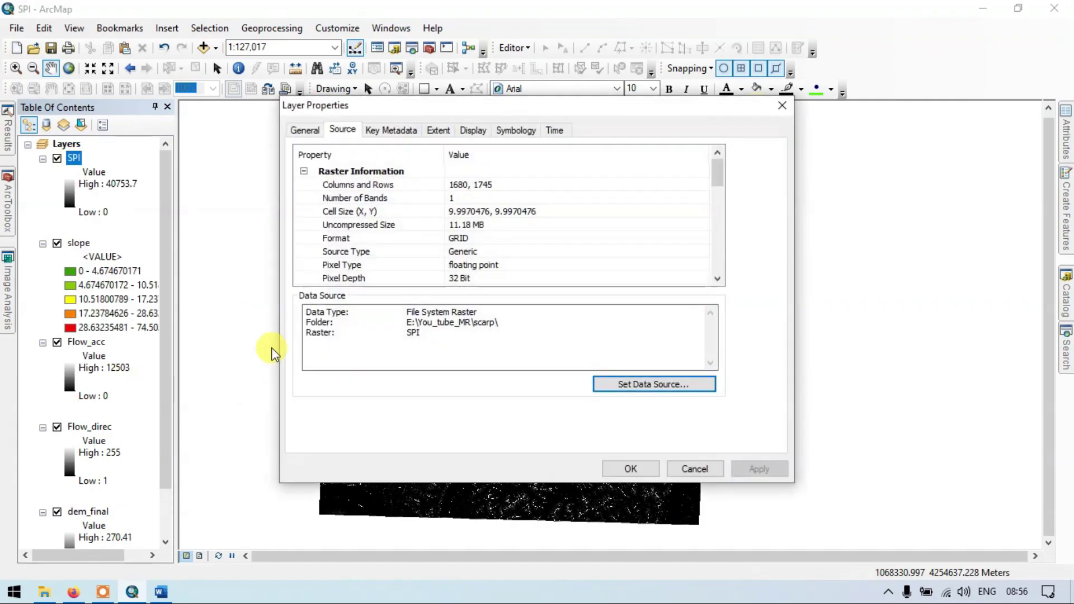
pyautogui.click(516, 128)
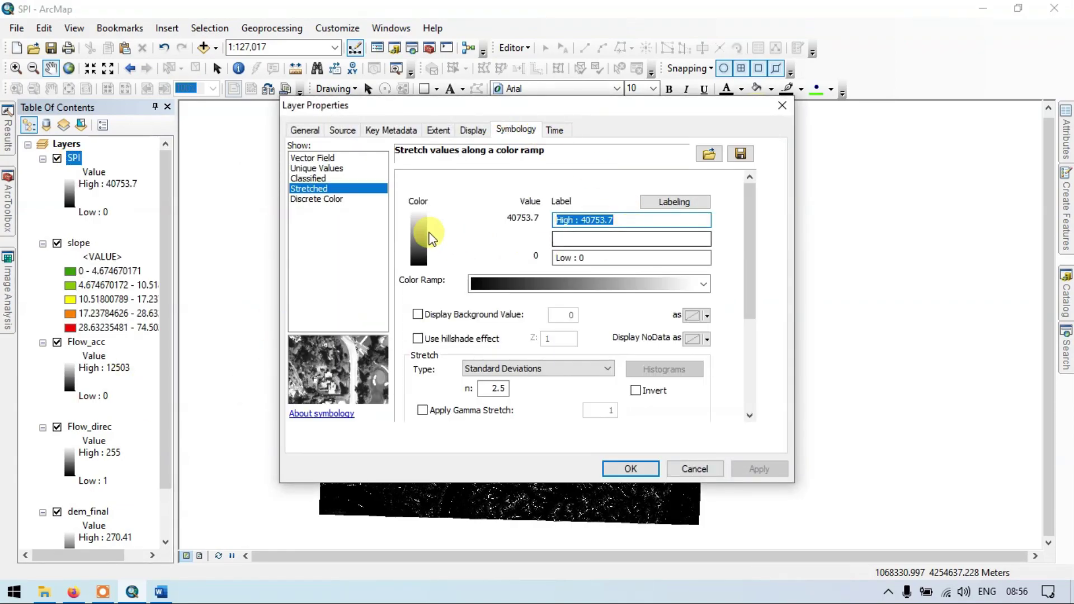
pyautogui.click(320, 178)
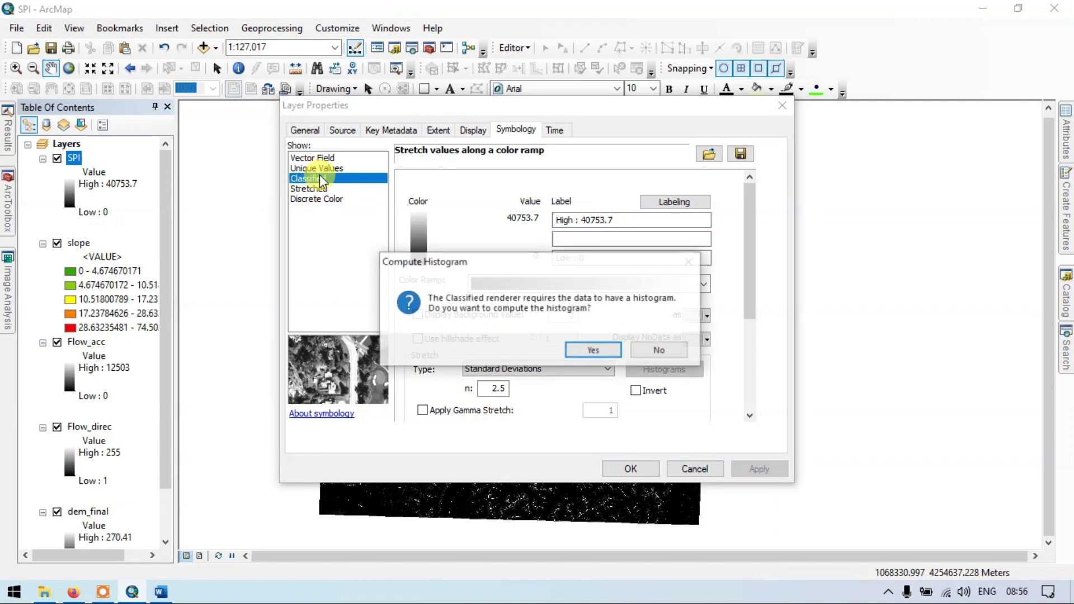
pyautogui.click(593, 351)
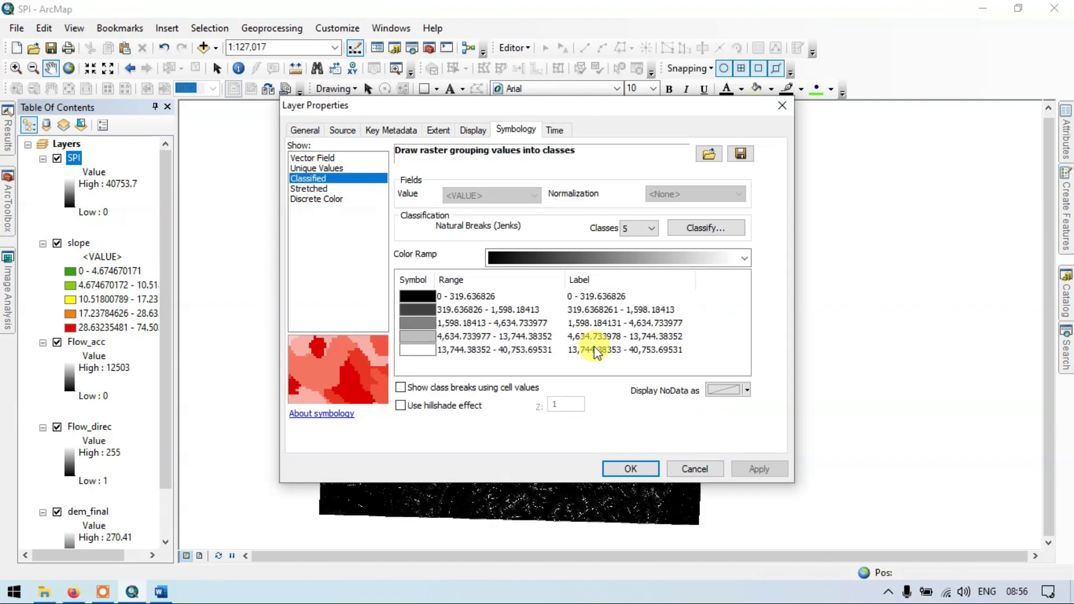
pyautogui.click(746, 258)
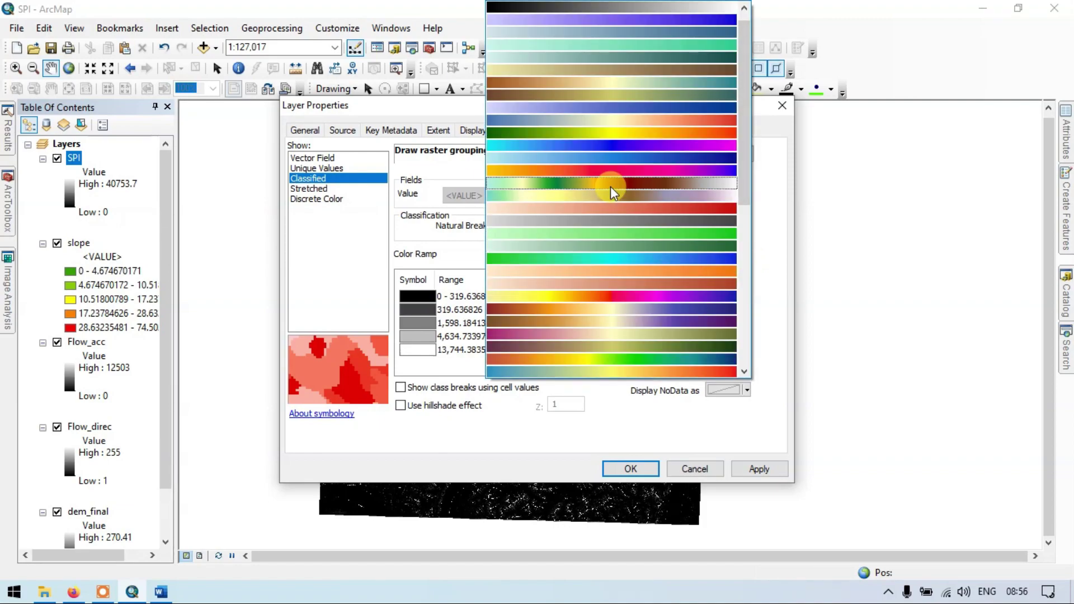
pyautogui.click(649, 132)
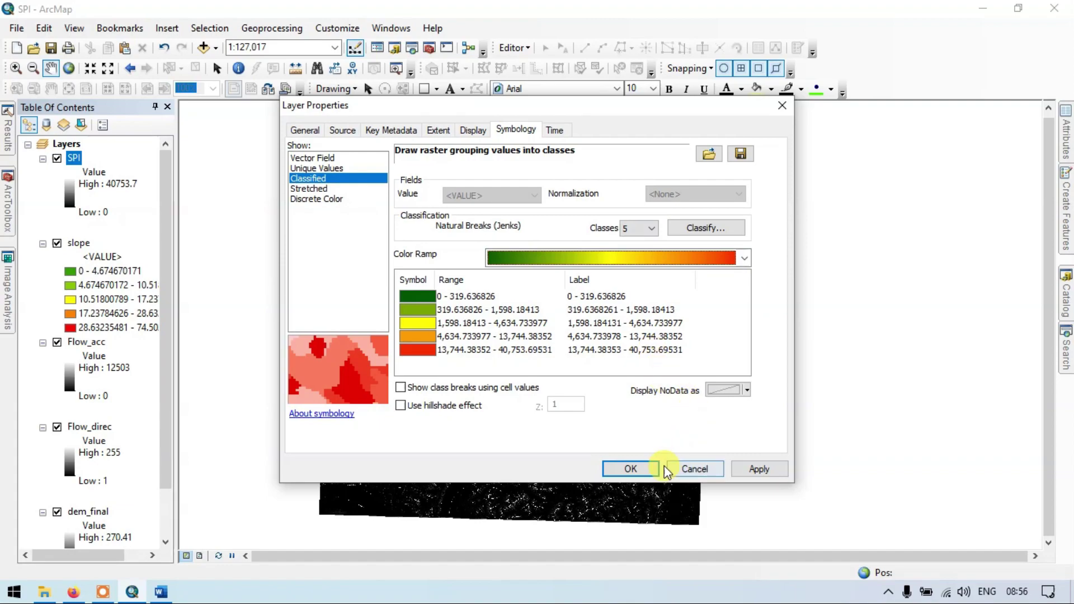
pyautogui.click(747, 471)
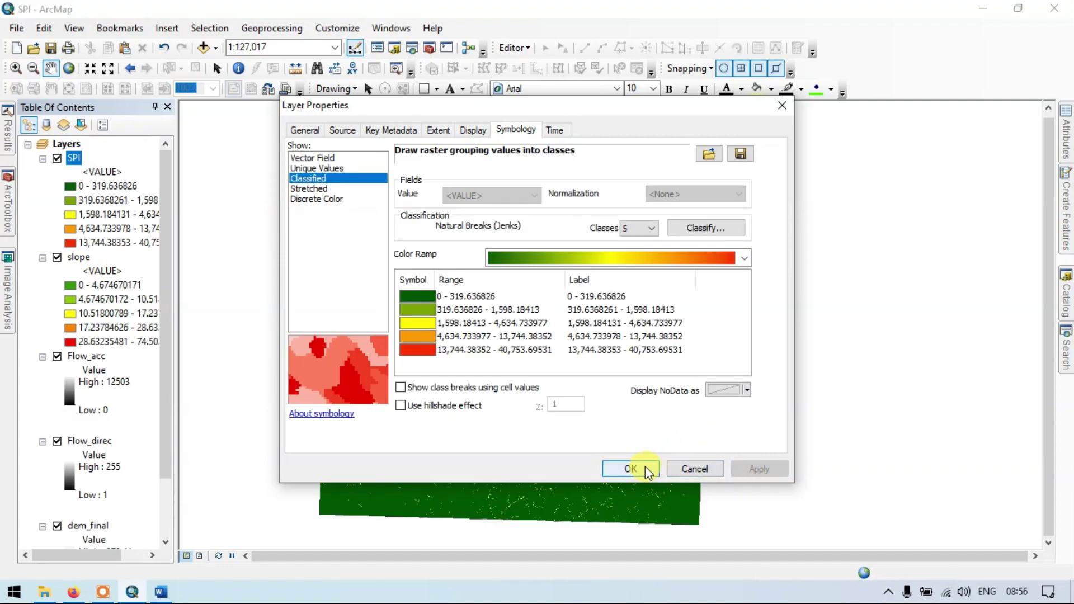
pyautogui.click(631, 469)
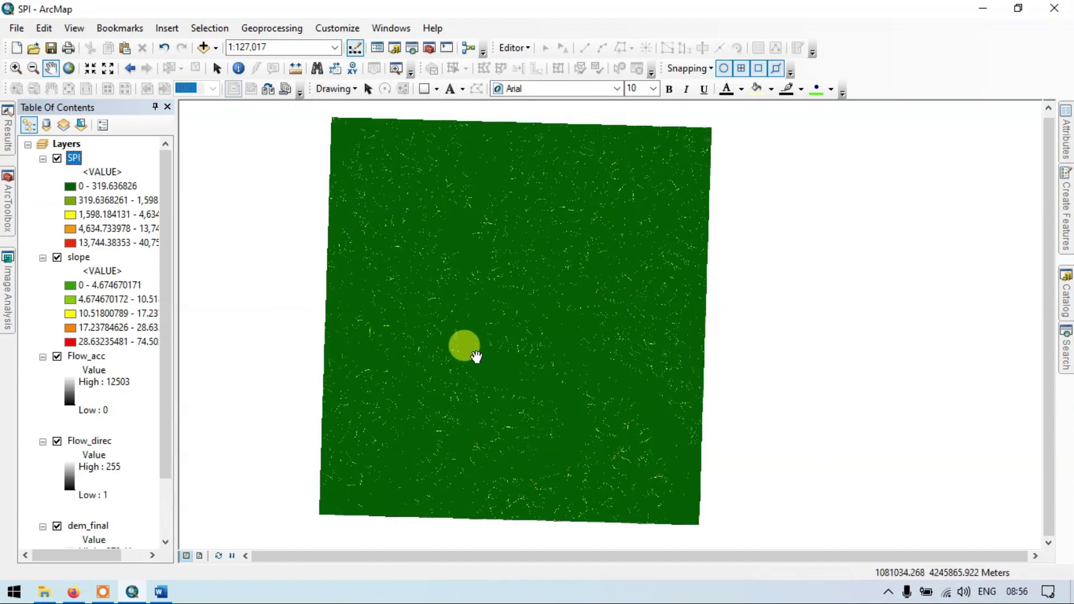
# Step: Turn off the slope, Flow_acc, Flow_direc and dem_final layers
pyautogui.scroll(3, 475, 355)
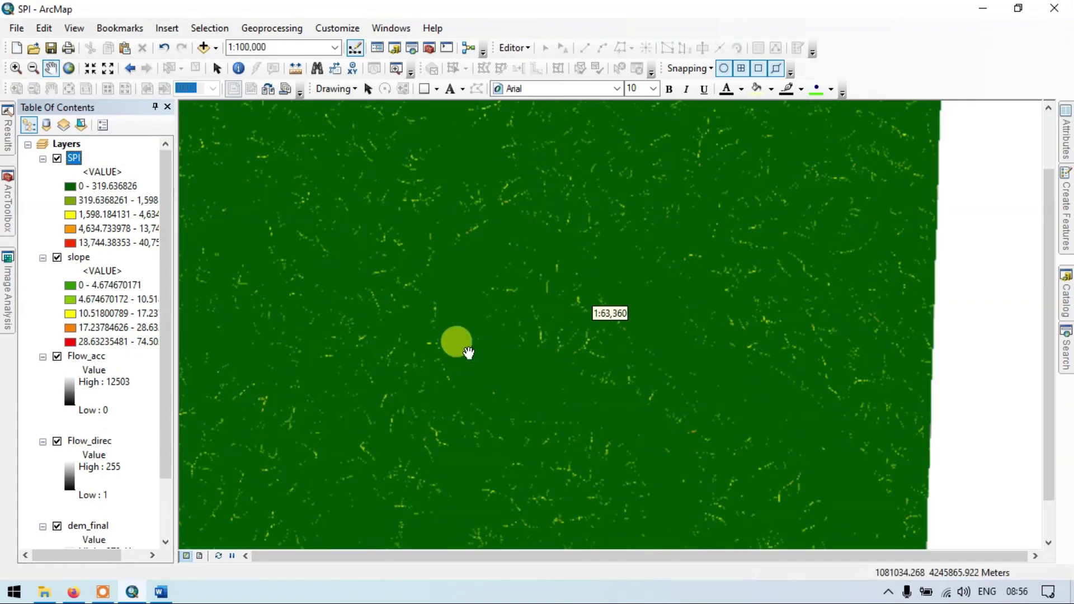
pyautogui.scroll(-2, 488, 318)
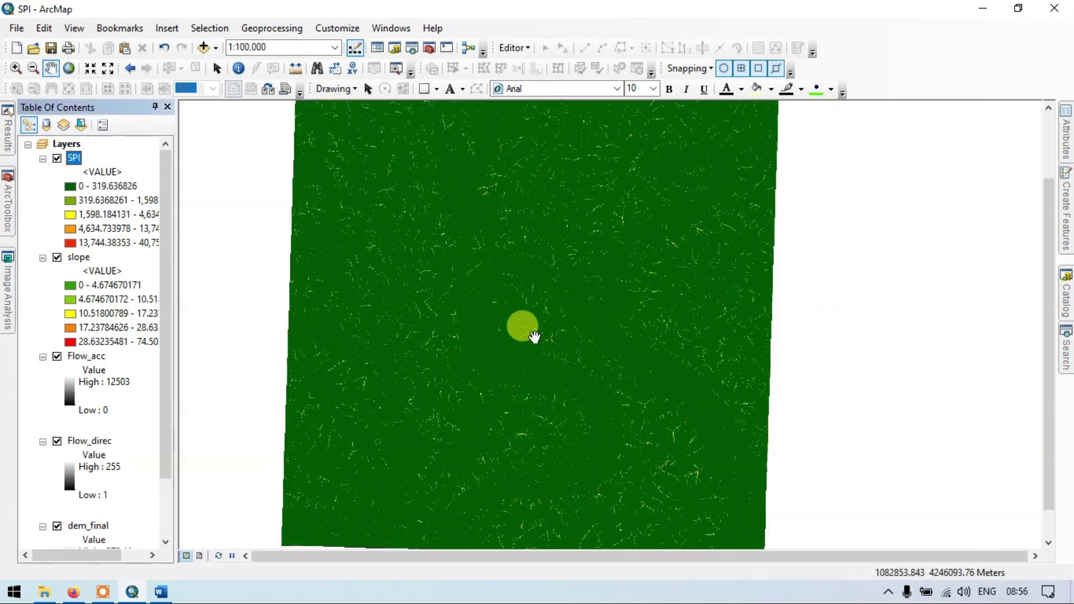
pyautogui.scroll(-1, 534, 336)
pyautogui.click(57, 257)
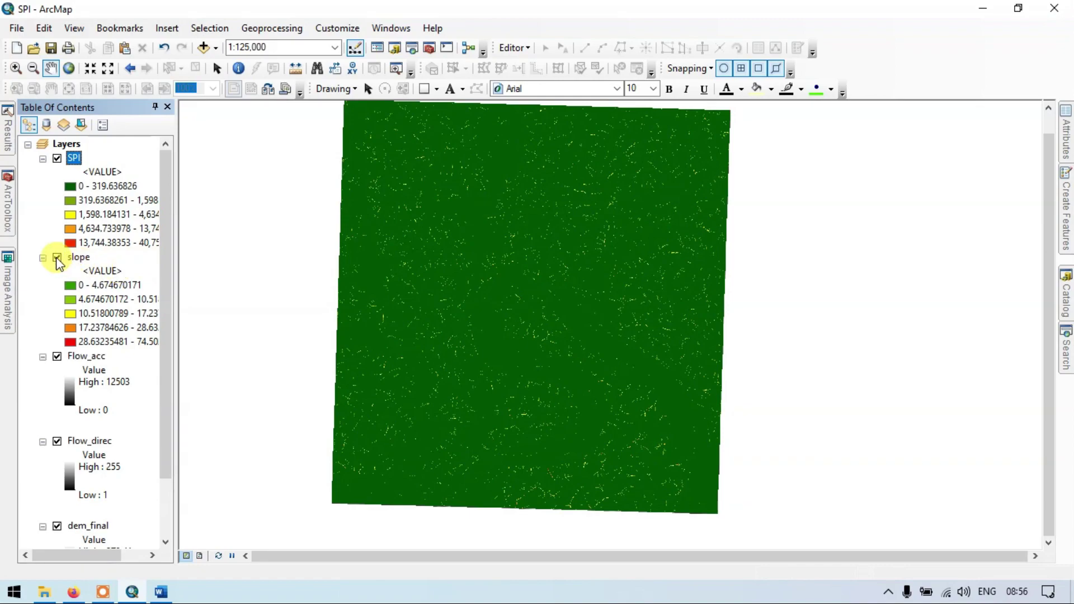
pyautogui.click(57, 357)
pyautogui.click(51, 451)
pyautogui.click(57, 526)
# Step: Zoom in and pan around the SPI map to inspect the yellow and orange stream channels
pyautogui.scroll(-2, 83, 512)
pyautogui.scroll(1, 90, 497)
pyautogui.scroll(1, 552, 259)
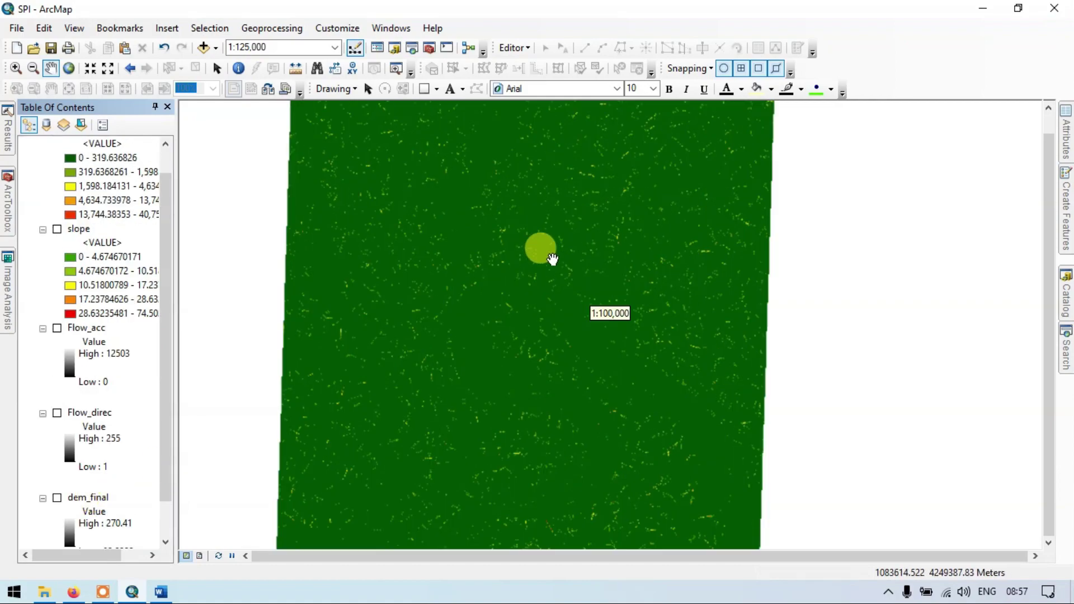
pyautogui.scroll(3, 552, 259)
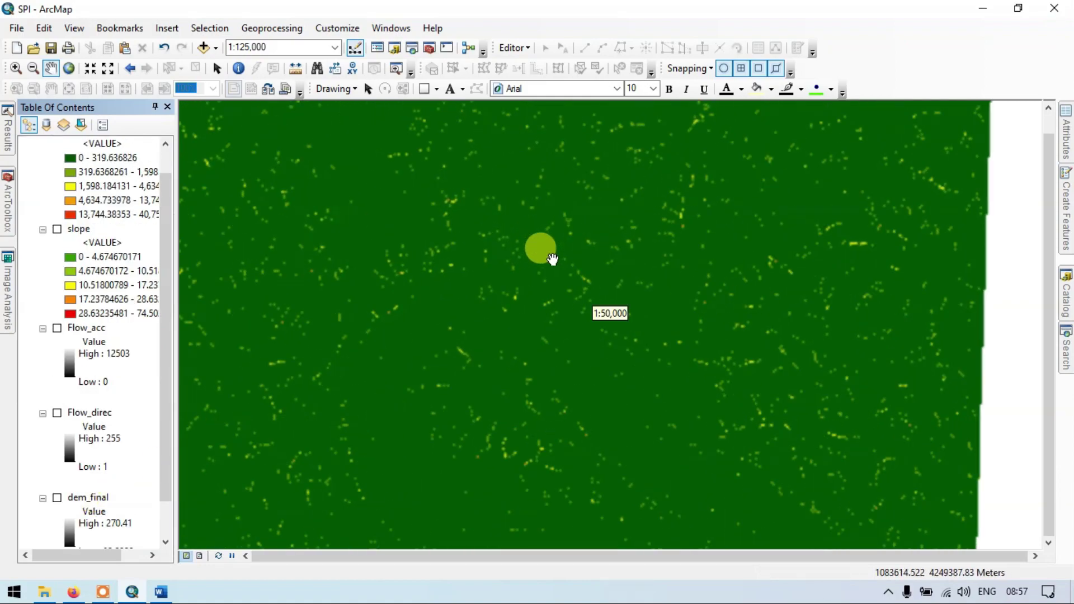
pyautogui.scroll(4, 408, 233)
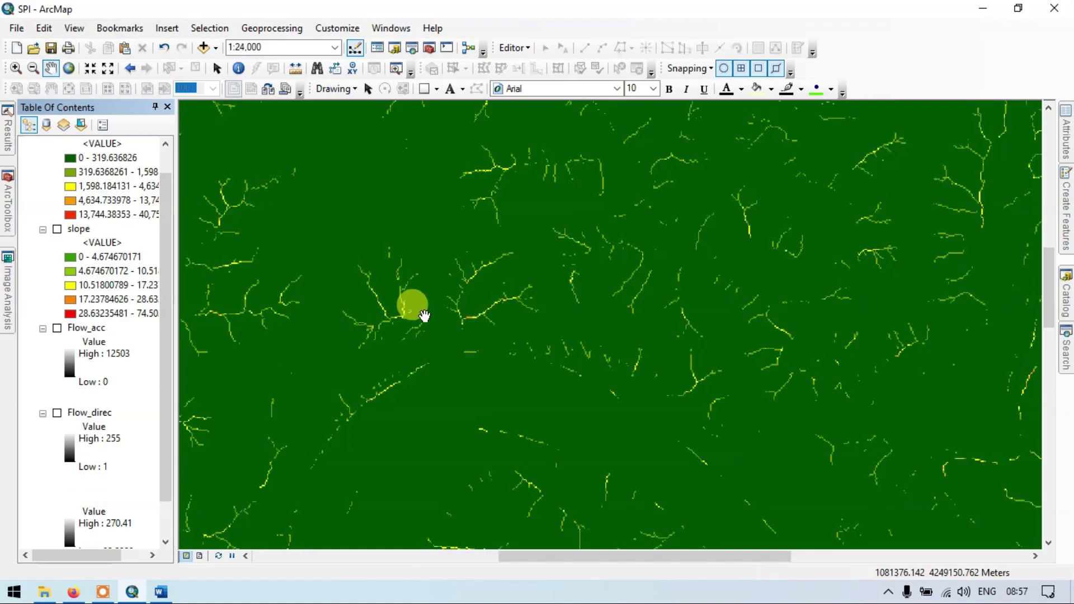
pyautogui.scroll(6, 392, 325)
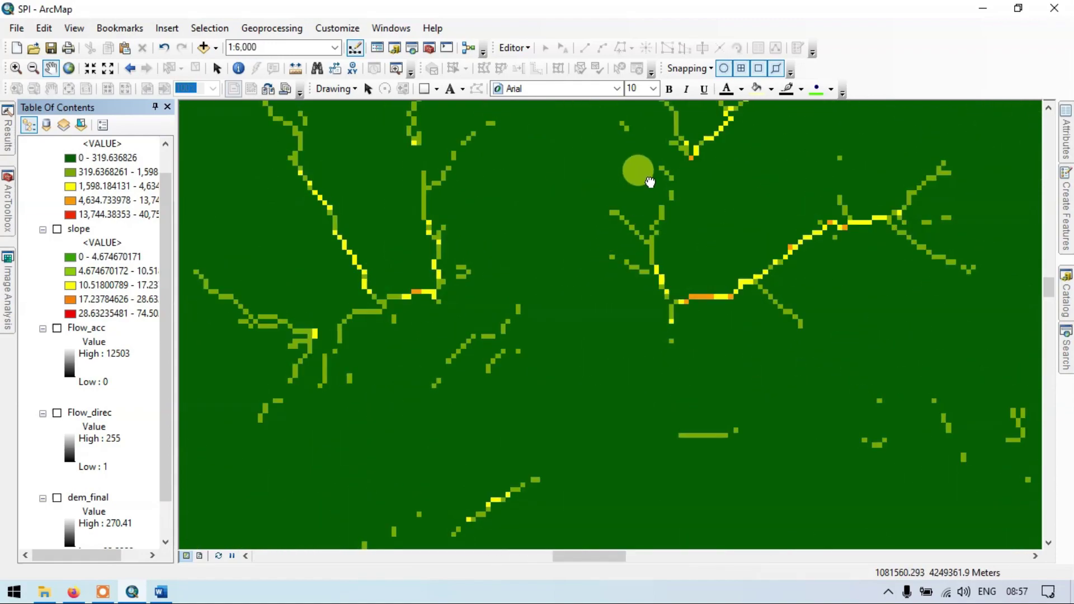
pyautogui.moveTo(643, 175); pyautogui.dragTo(526, 273)
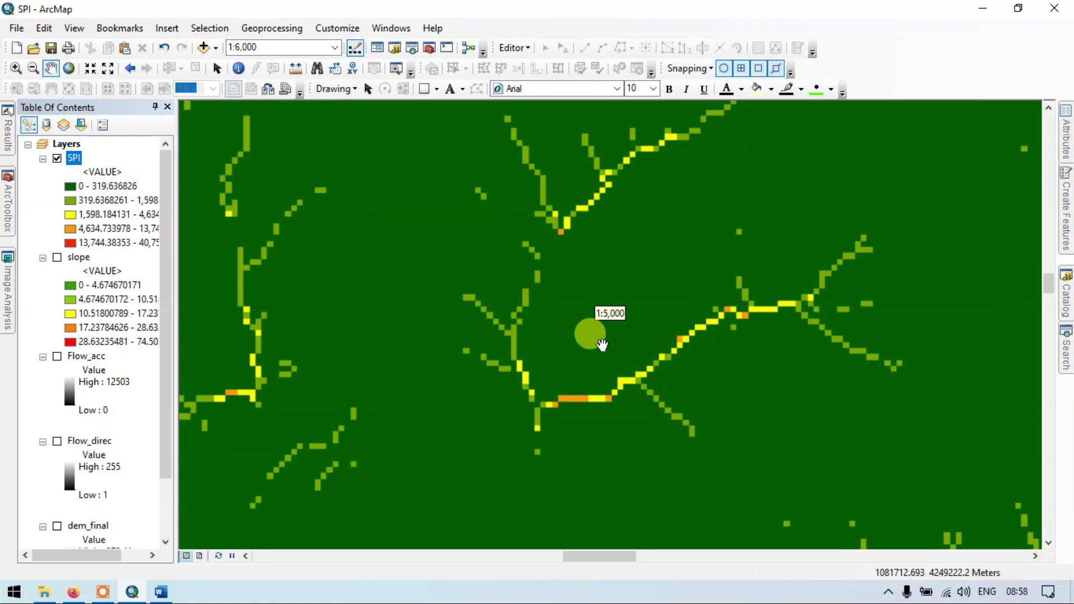
pyautogui.scroll(1, 602, 344)
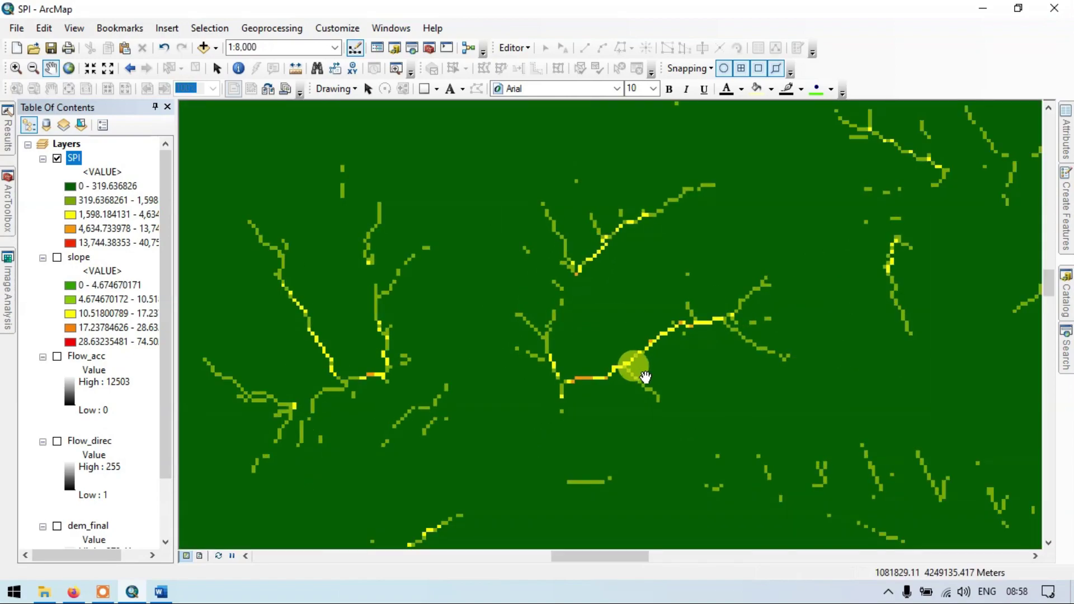
pyautogui.scroll(-2, 614, 376)
pyautogui.moveTo(544, 379); pyautogui.dragTo(563, 385)
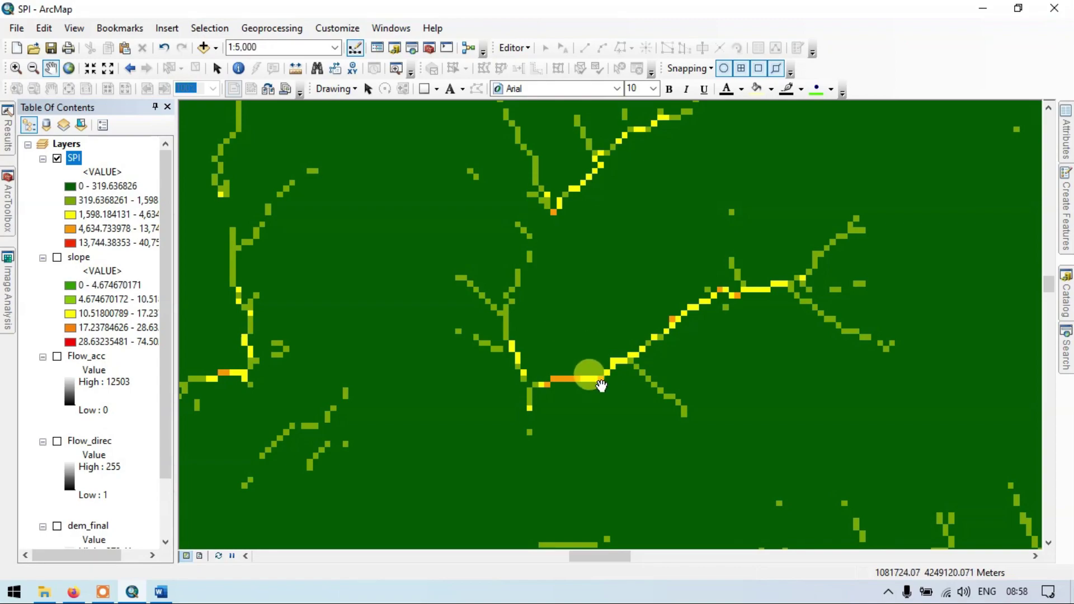
pyautogui.scroll(2, 569, 383)
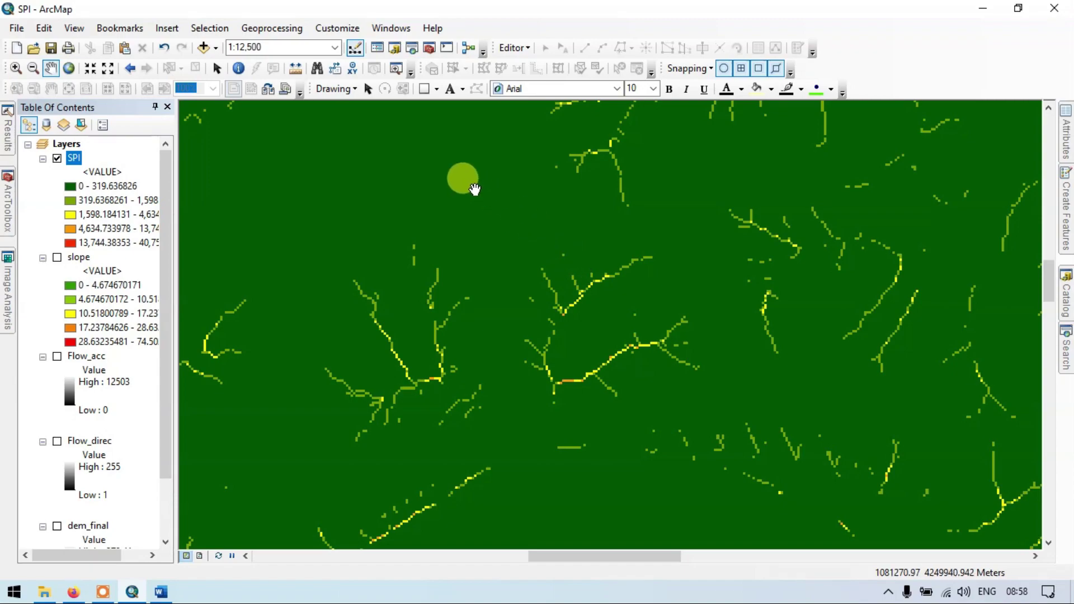
pyautogui.moveTo(474, 188); pyautogui.dragTo(505, 219)
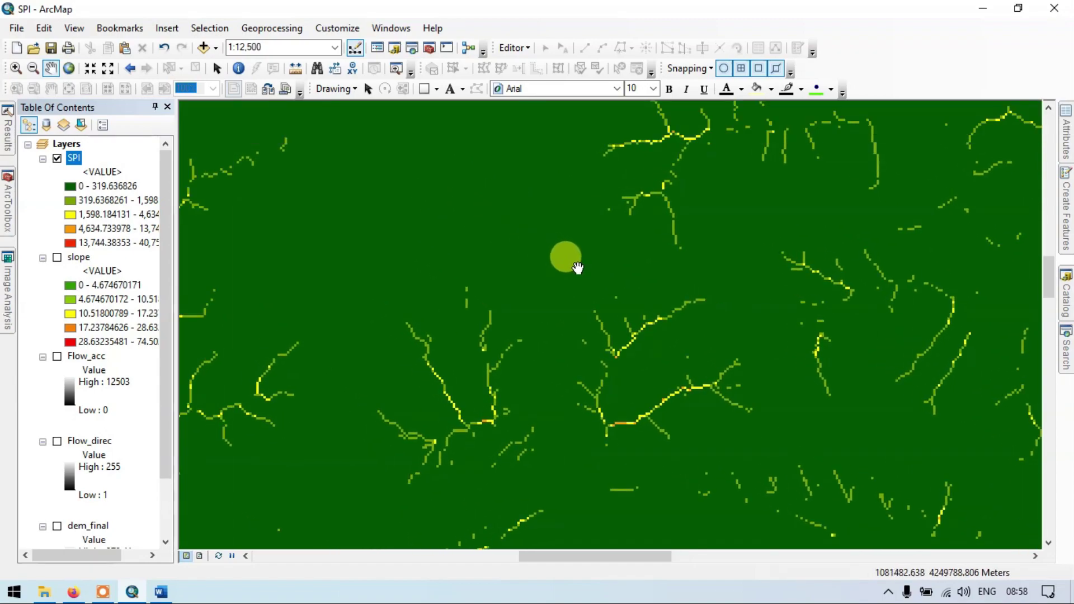
pyautogui.moveTo(620, 275); pyautogui.dragTo(491, 175)
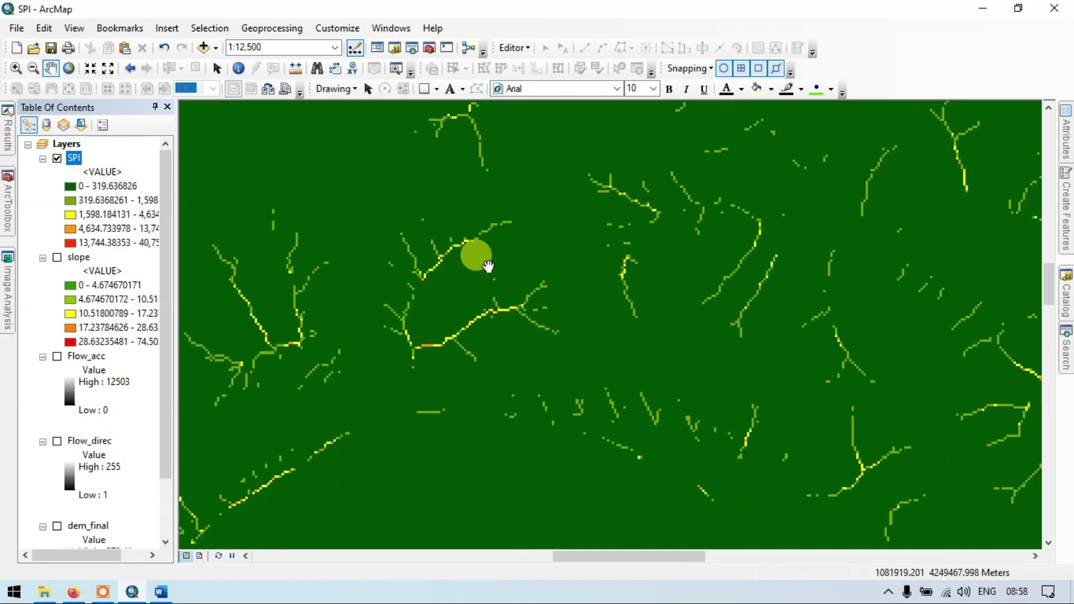
pyautogui.scroll(-1, 488, 265)
pyautogui.scroll(-2, 487, 265)
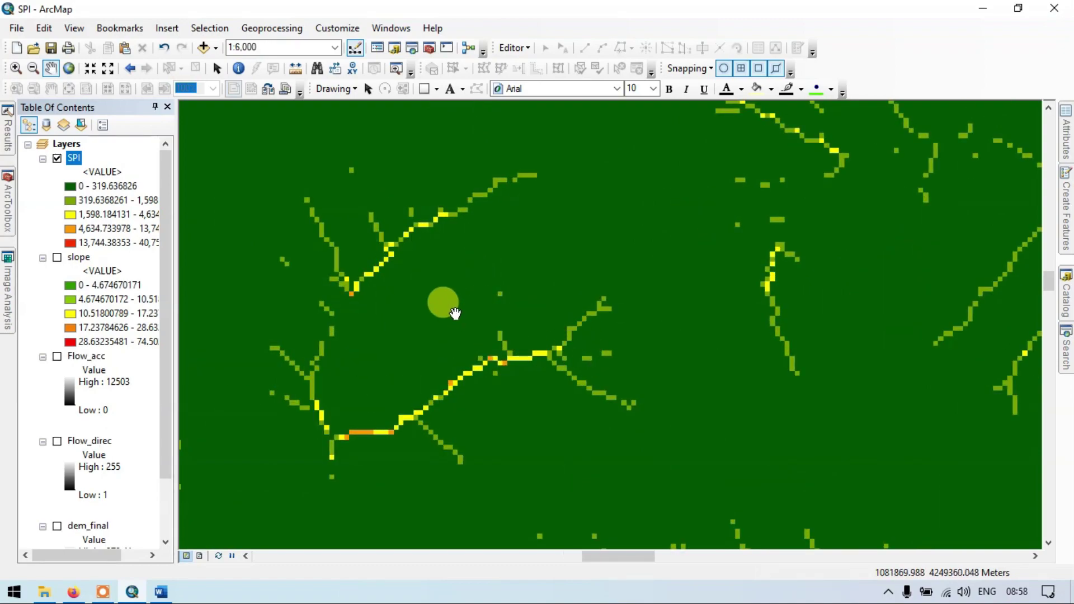
pyautogui.scroll(2, 416, 429)
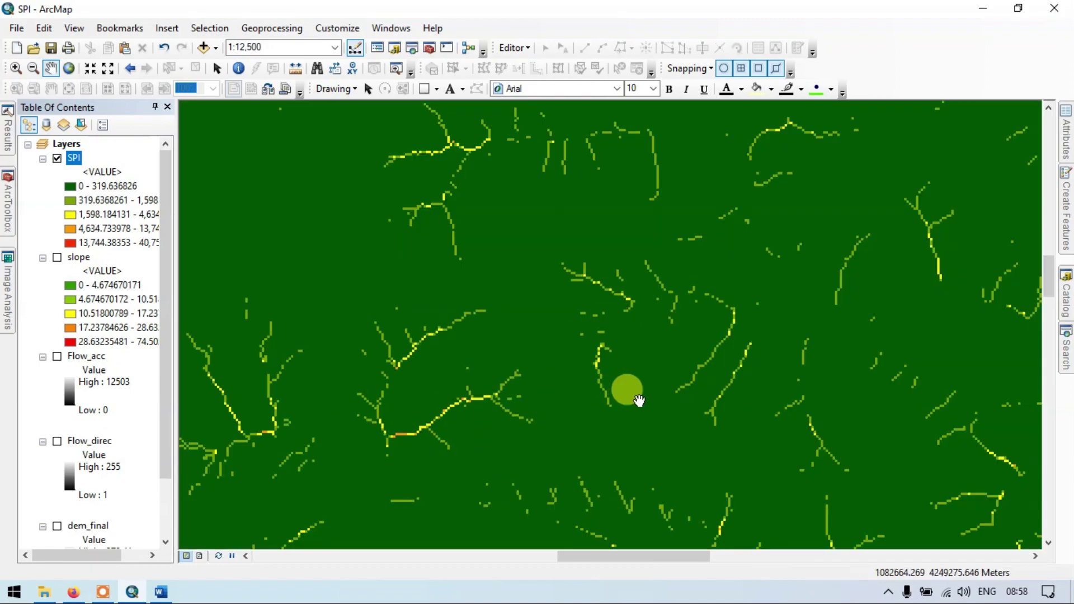
pyautogui.scroll(1, 638, 400)
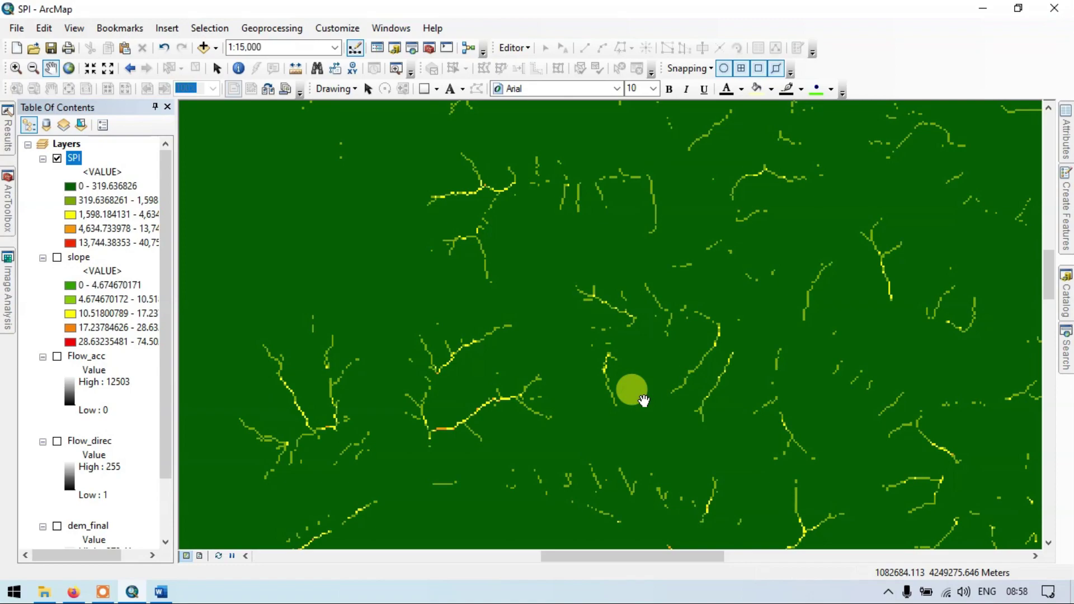
pyautogui.scroll(2, 643, 399)
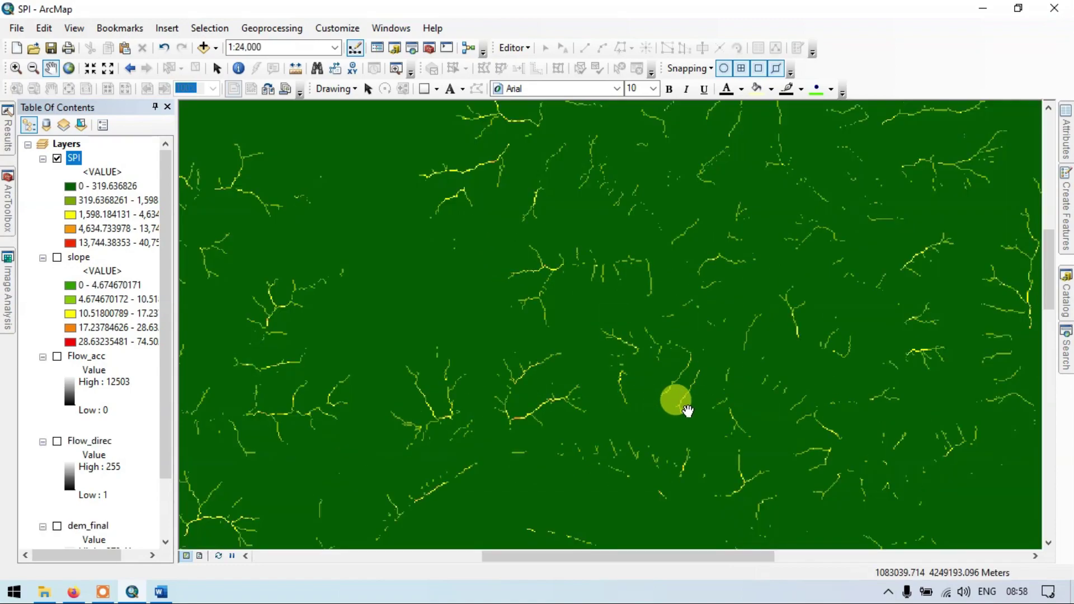